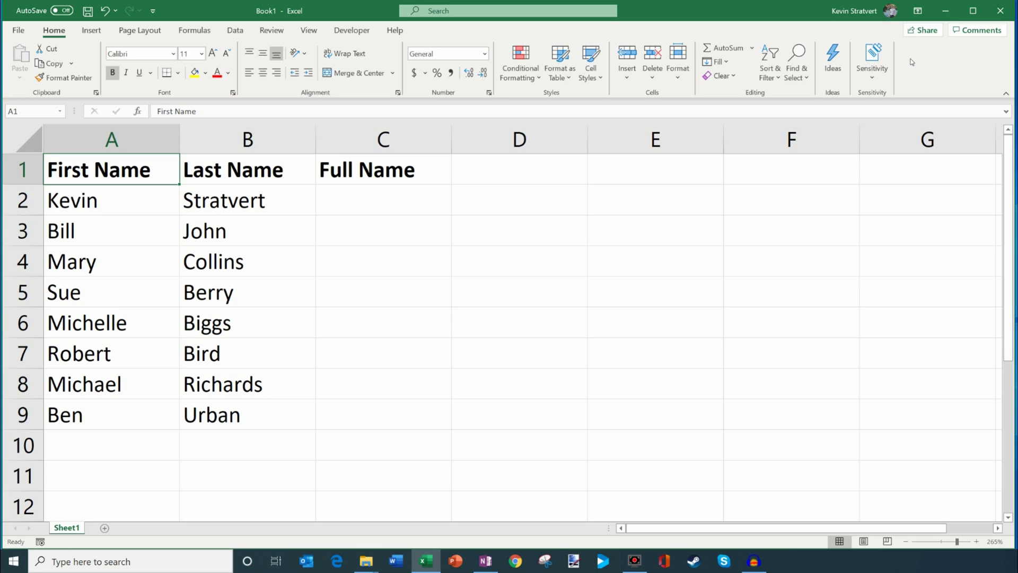
# - Browse the first- and last-name columns, then move to the empty Full Name cell C2
pyautogui.press('Down')
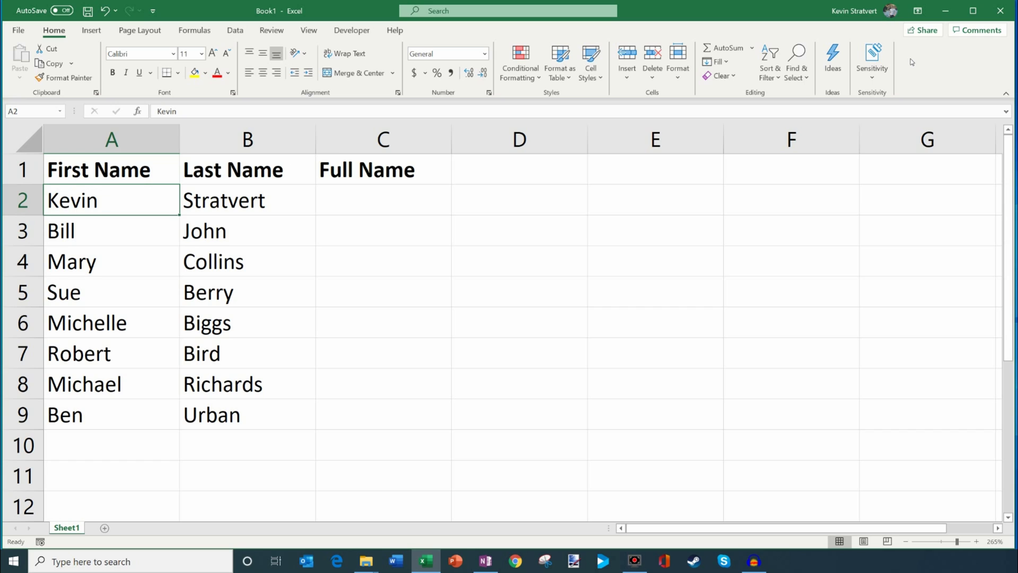
pyautogui.press('Down')
pyautogui.press('Down')
pyautogui.press('Down')
pyautogui.press('Down')
pyautogui.press('Down')
pyautogui.press('Up')
pyautogui.press('Up')
pyautogui.press('Up')
pyautogui.press('Up')
pyautogui.press('Up')
pyautogui.press('Up')
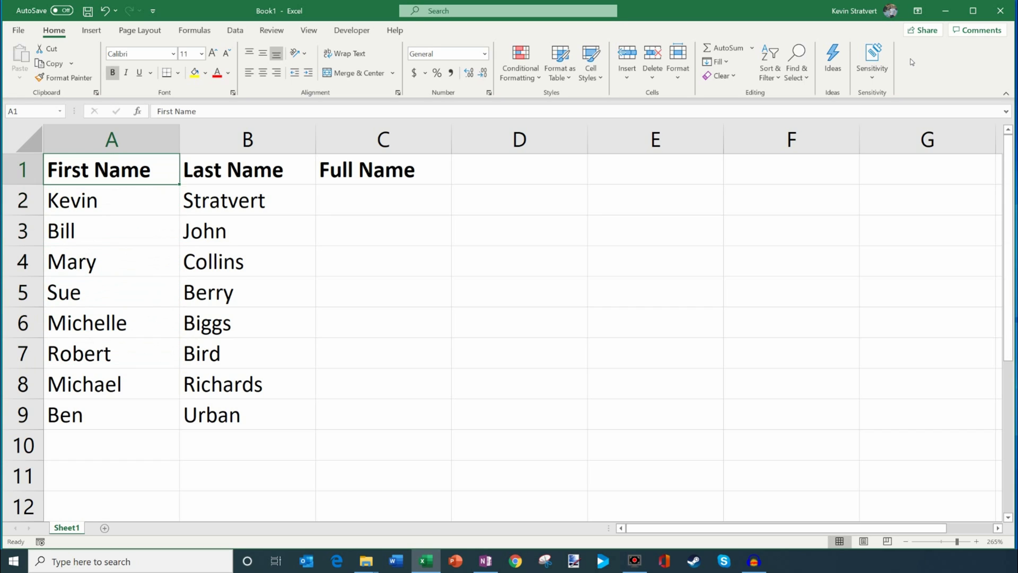
pyautogui.press('Down')
pyautogui.hotkey('shift', 'Right')
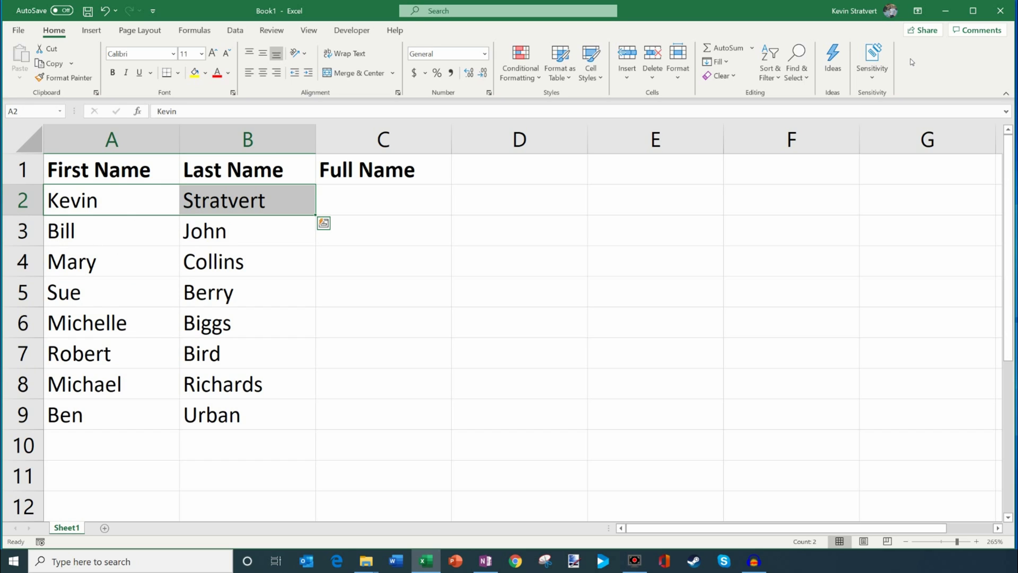
pyautogui.press('Down')
pyautogui.press('Down')
pyautogui.press('Down')
pyautogui.press('Down')
pyautogui.press('Down')
pyautogui.press('Down')
pyautogui.press('Down')
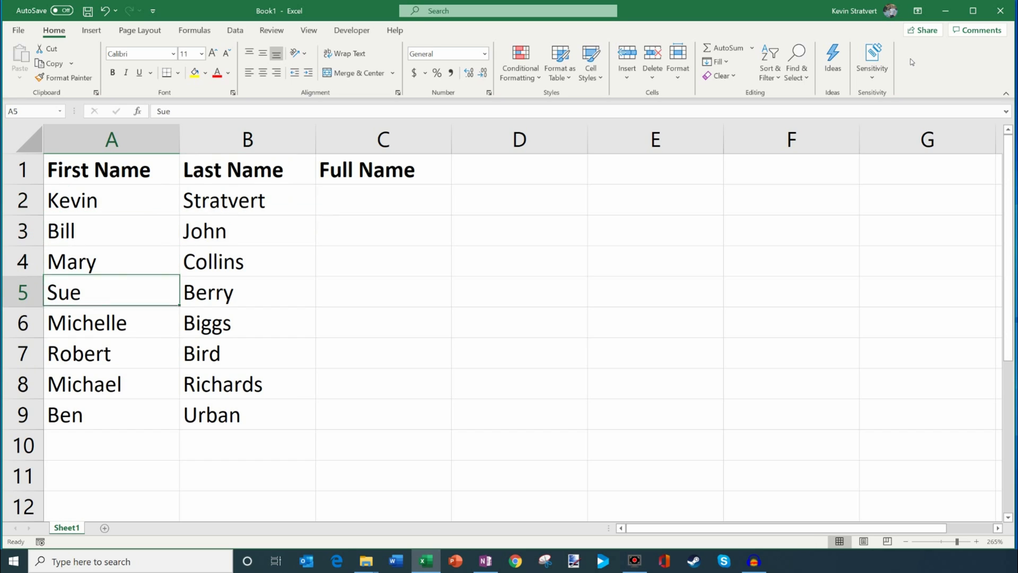
pyautogui.press('Up')
pyautogui.press('Up')
pyautogui.press('Up')
pyautogui.press('Up')
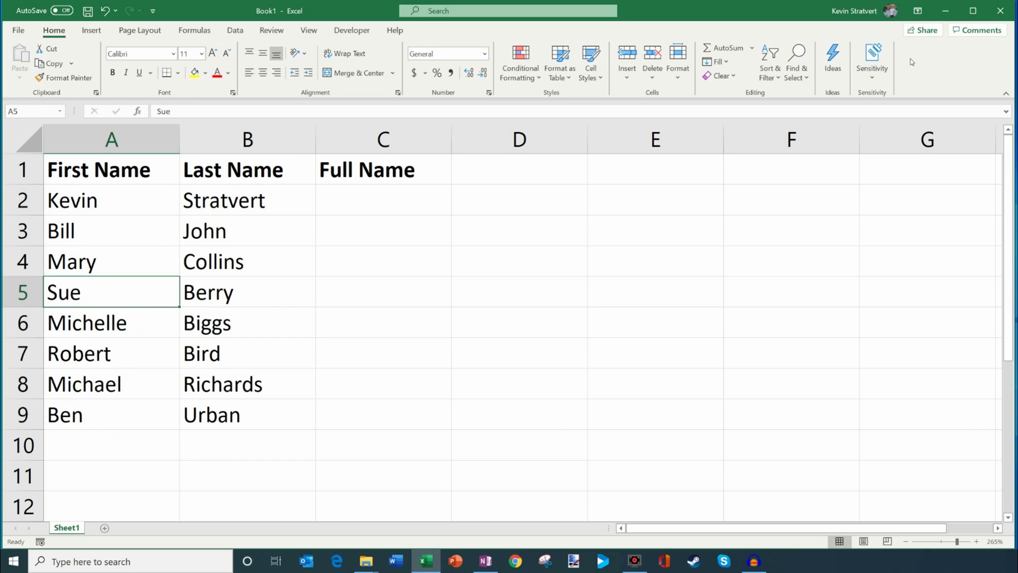
pyautogui.press('Up')
pyautogui.press('Up')
pyautogui.press('Up')
pyautogui.press('Up')
pyautogui.press('Right')
pyautogui.press('Down')
pyautogui.press('Right')
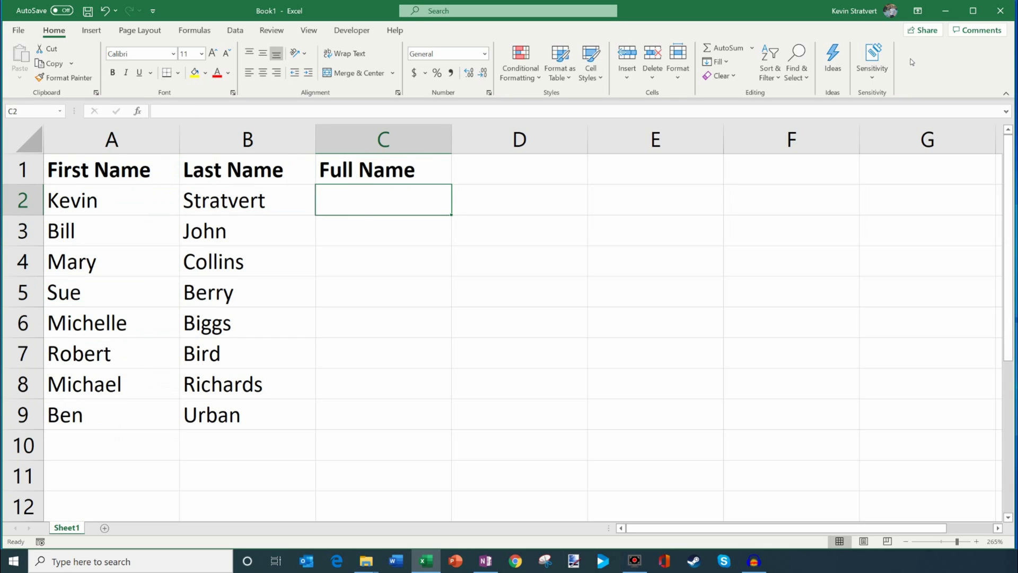
# - Type 'Kevin Strat' into C2, then erase it so C2 stays empty
pyautogui.write('Kevin Strat')
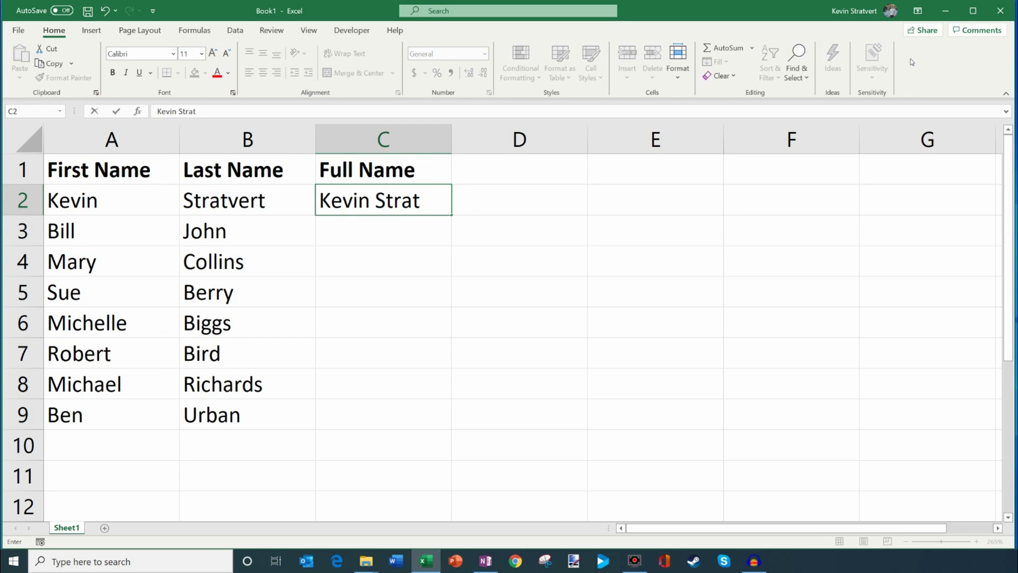
pyautogui.press('BackSpace')
pyautogui.press('BackSpace')
pyautogui.press('BackSpace')
pyautogui.press('BackSpace')
pyautogui.press('BackSpace')
pyautogui.press('BackSpace')
pyautogui.press('BackSpace')
pyautogui.press('BackSpace')
pyautogui.press('BackSpace')
pyautogui.press('BackSpace')
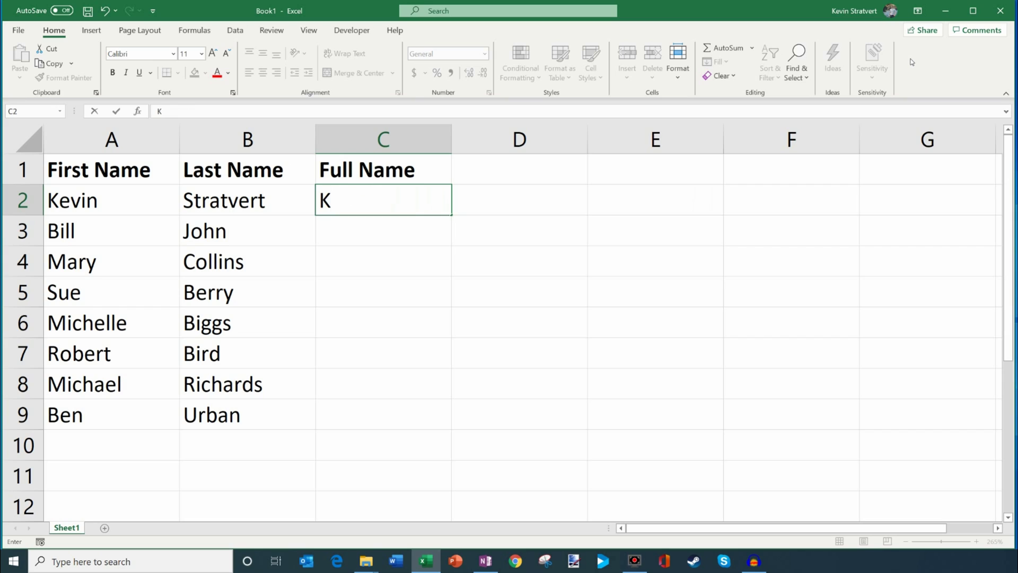
pyautogui.press('BackSpace')
pyautogui.press('Return')
pyautogui.press('Up')
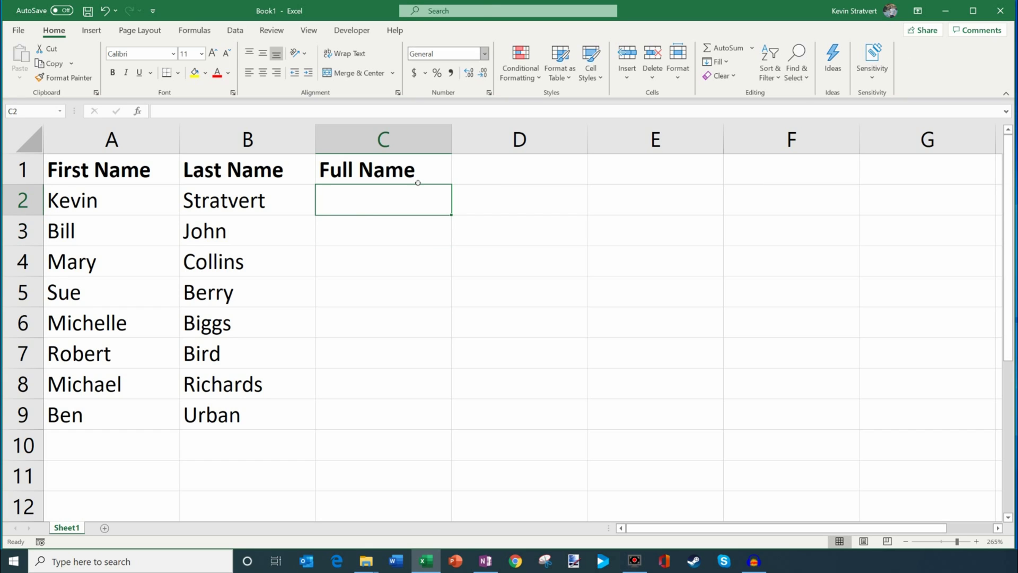
# - Search Insert Function for 'concat' and choose CONCAT over CONCATENATE for C2
pyautogui.click(138, 111)
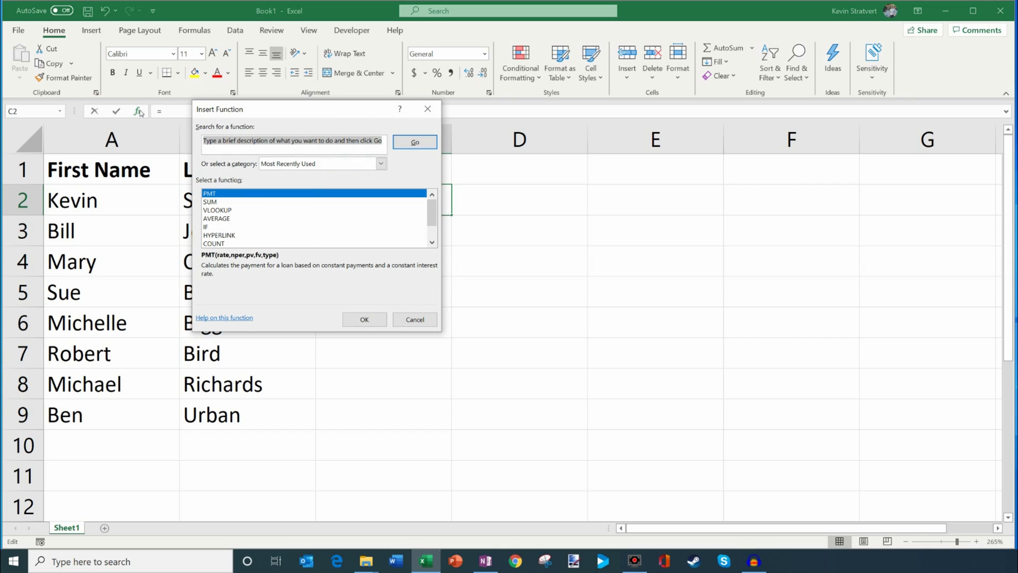
pyautogui.write('concat')
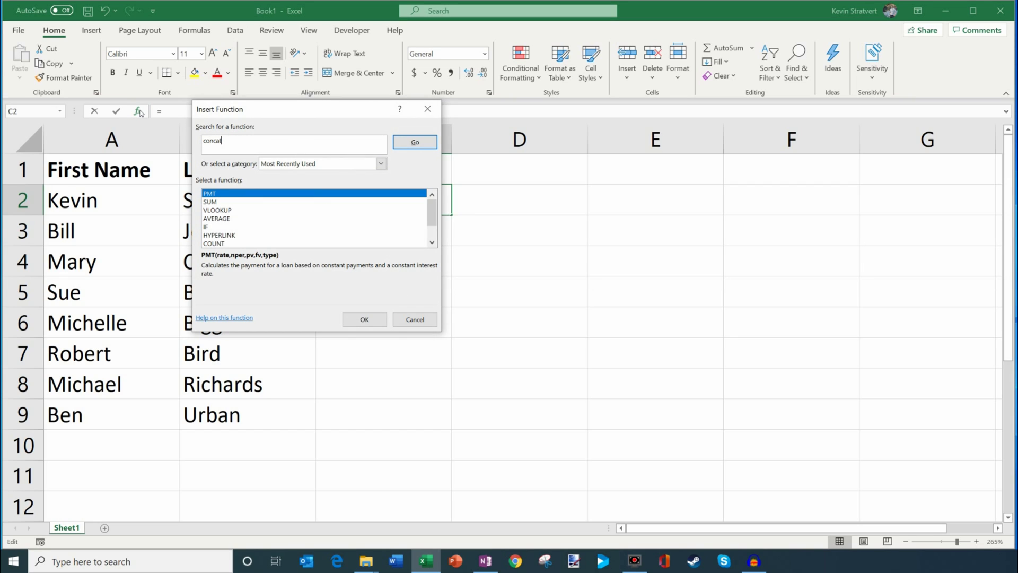
pyautogui.click(415, 142)
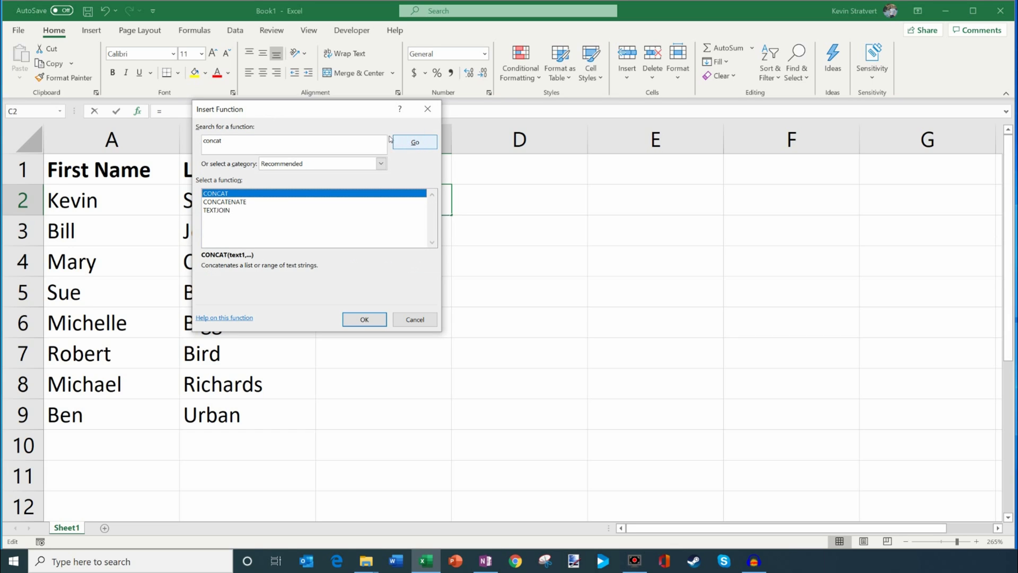
pyautogui.click(235, 201)
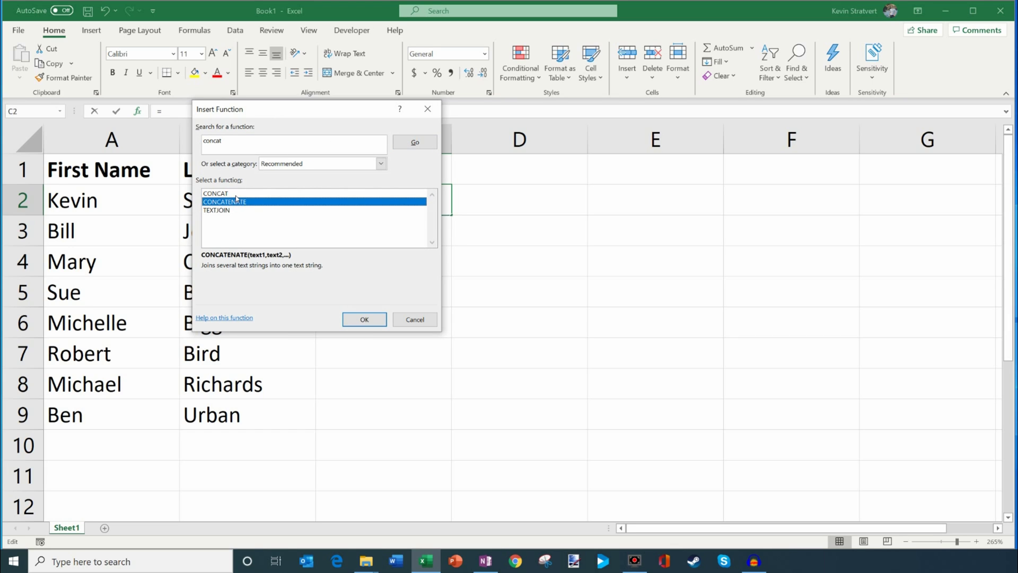
pyautogui.click(235, 195)
pyautogui.click(237, 201)
pyautogui.click(238, 194)
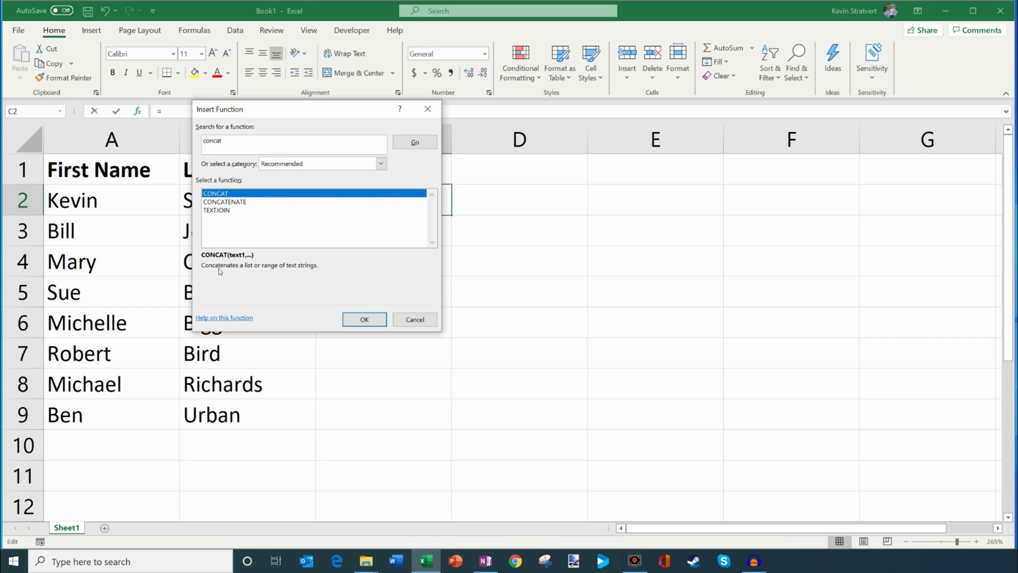
pyautogui.click(262, 202)
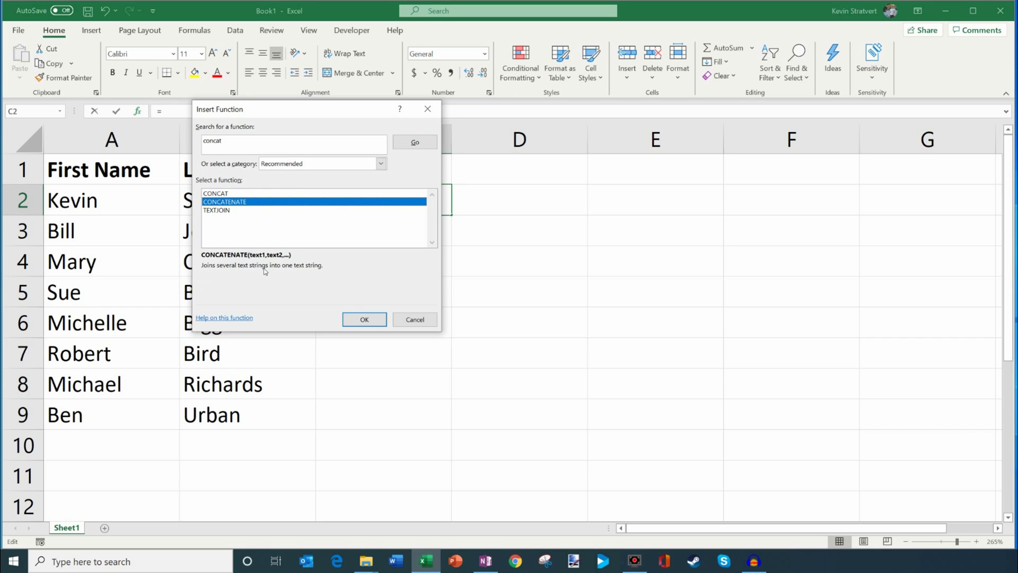
pyautogui.click(229, 194)
pyautogui.click(364, 319)
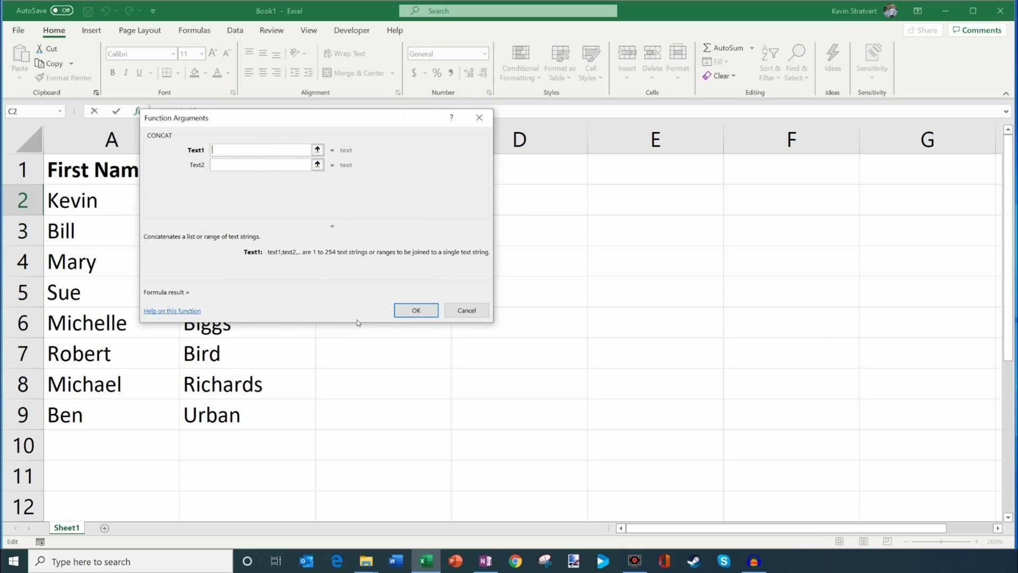
# - Move the arguments dialog aside and pick A2 for Text1 and B2 for Text2
pyautogui.moveTo(306, 113); pyautogui.dragTo(674, 176)
pyautogui.click(578, 209)
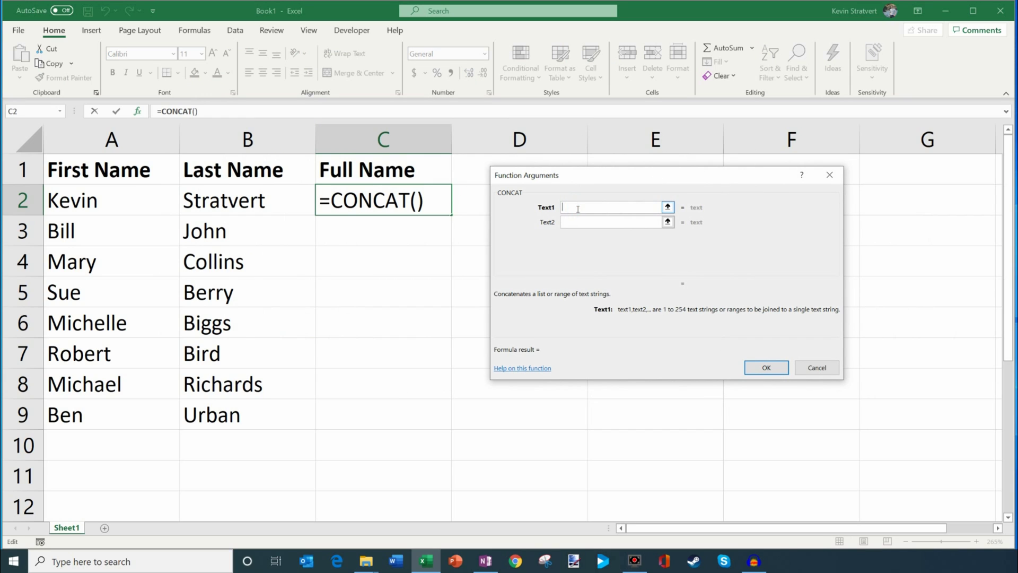
pyautogui.click(578, 218)
pyautogui.click(576, 207)
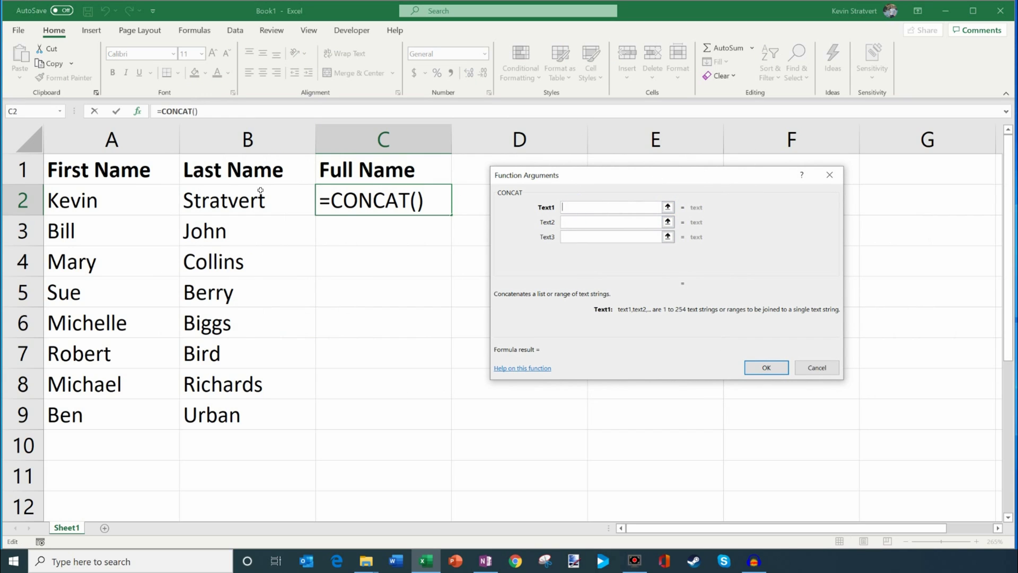
pyautogui.click(139, 202)
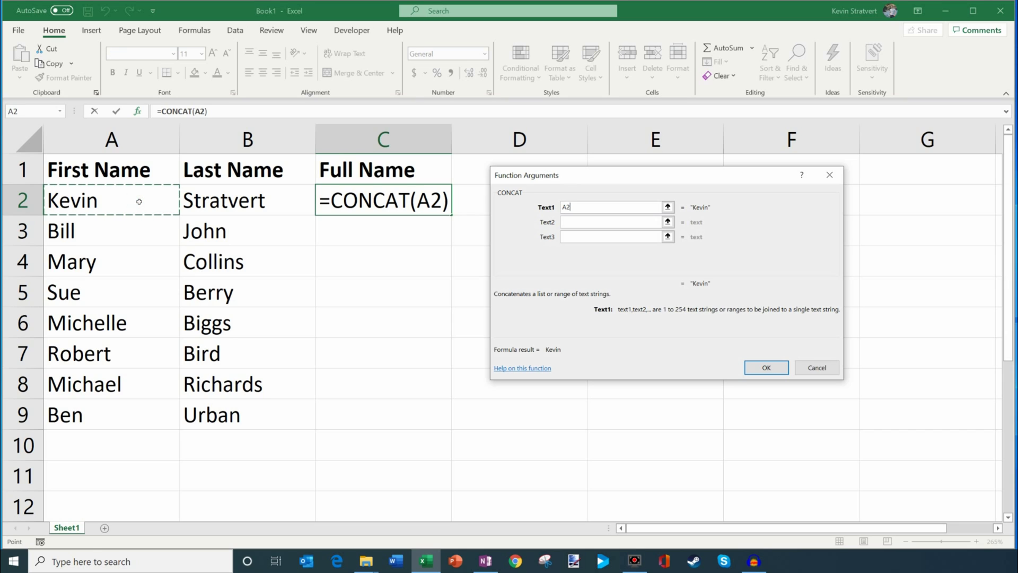
pyautogui.click(578, 223)
pyautogui.click(224, 203)
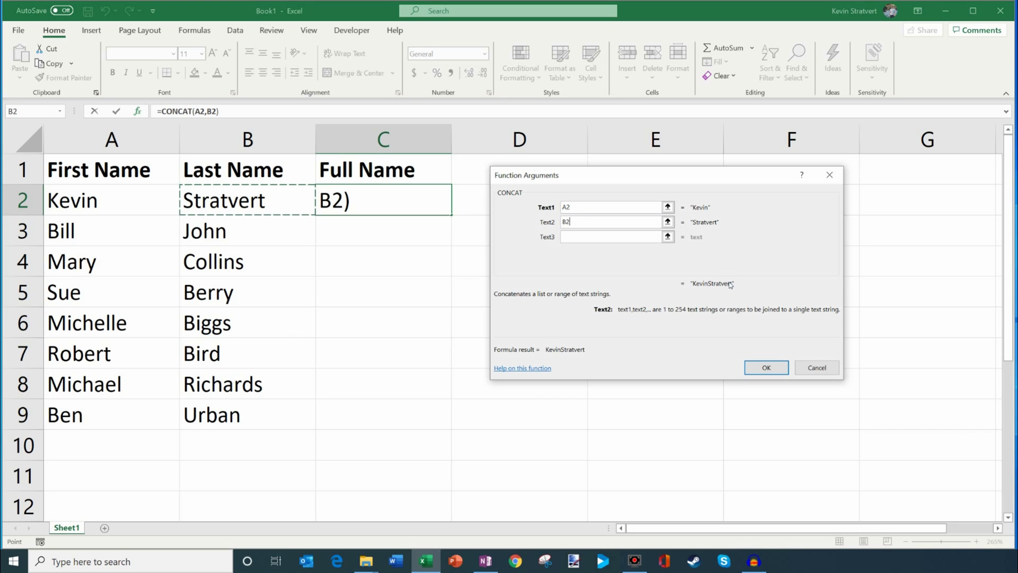
# - Change Text2 to a quoted space, set Text3 to B2, and confirm =CONCAT(A2," ",B2)
pyautogui.doubleClick(584, 223)
pyautogui.press('BackSpace')
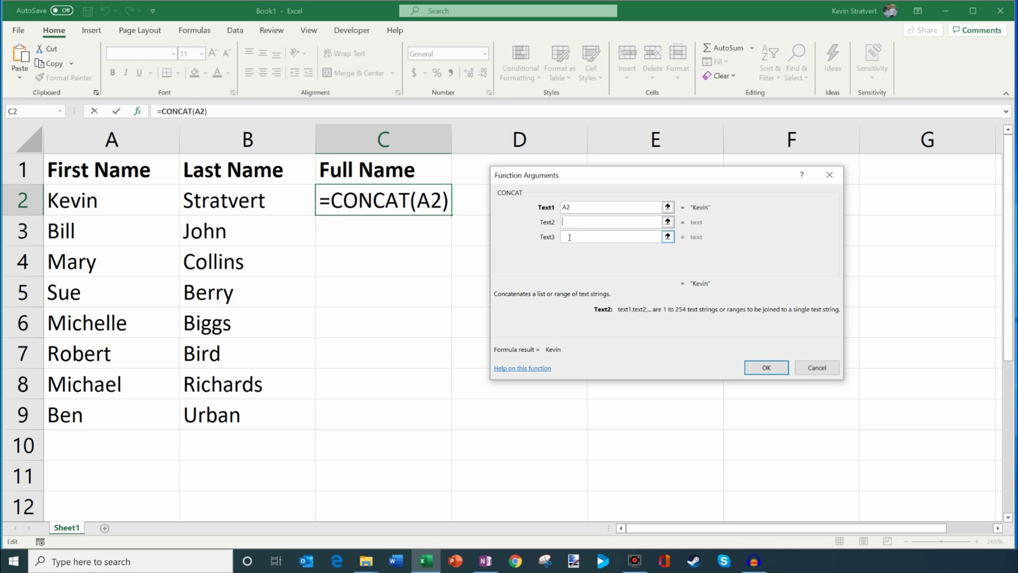
pyautogui.write('" "')
pyautogui.click(589, 237)
pyautogui.write('B2')
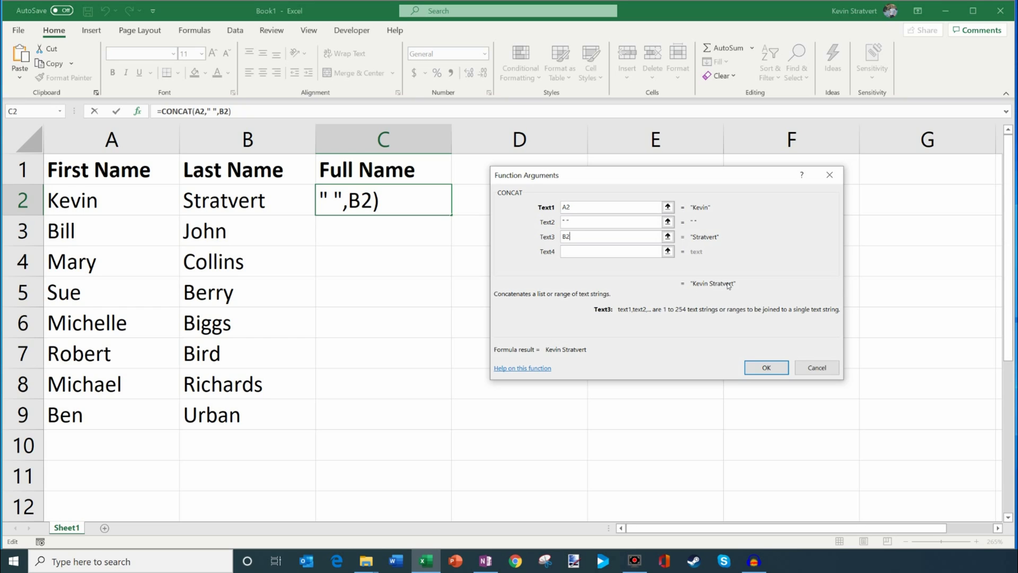
pyautogui.click(764, 370)
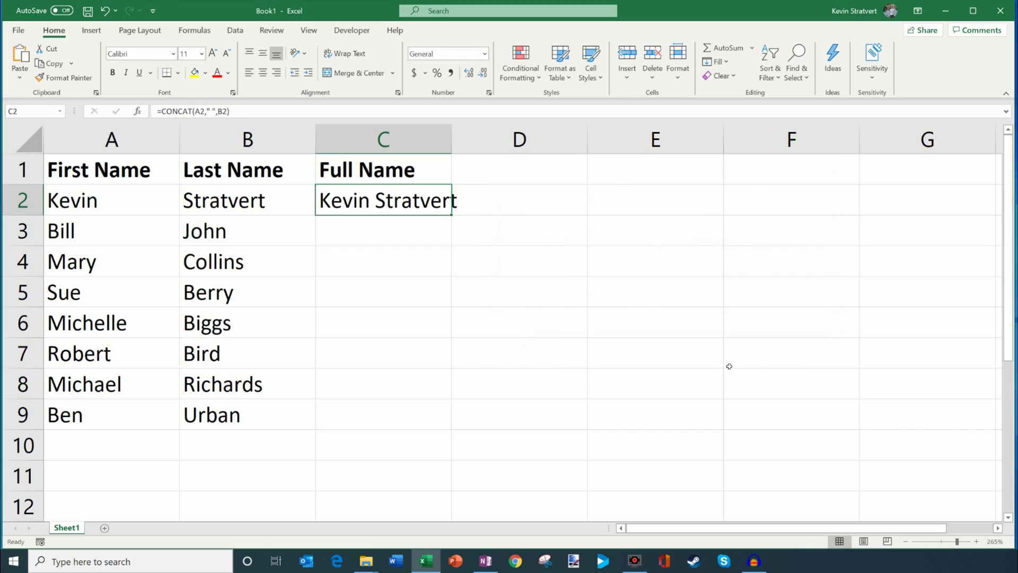
# - Widen column C and fill the CONCAT formula from C2 down through C9
pyautogui.click(423, 235)
pyautogui.moveTo(452, 139); pyautogui.dragTo(462, 139)
pyautogui.click(441, 198)
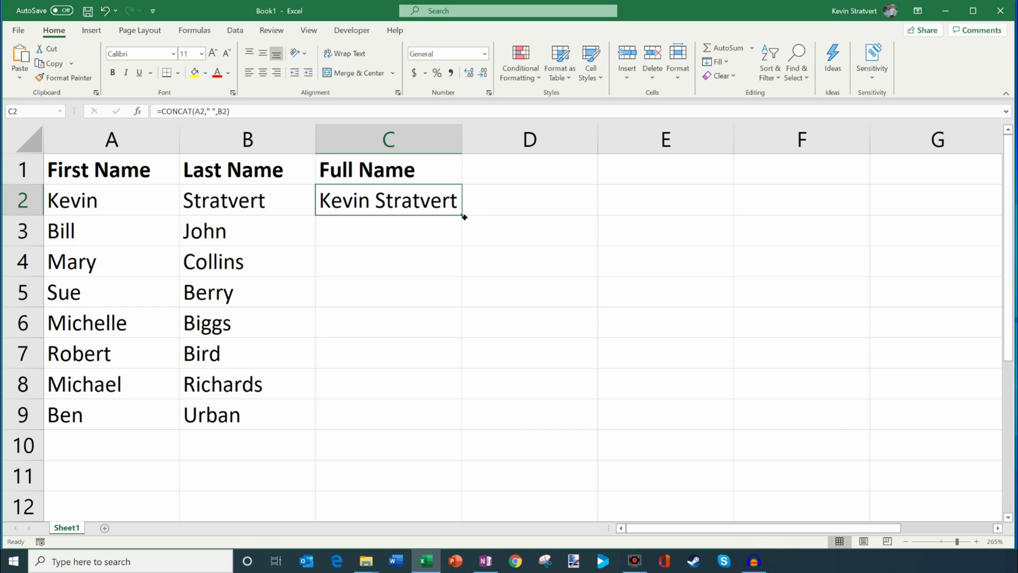
pyautogui.doubleClick(464, 217)
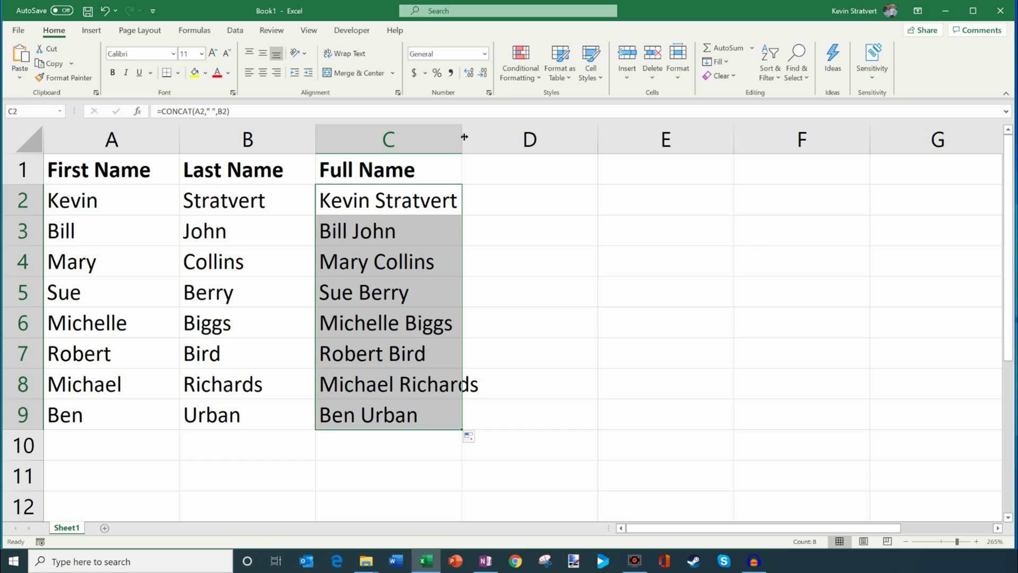
pyautogui.moveTo(465, 137); pyautogui.dragTo(482, 137)
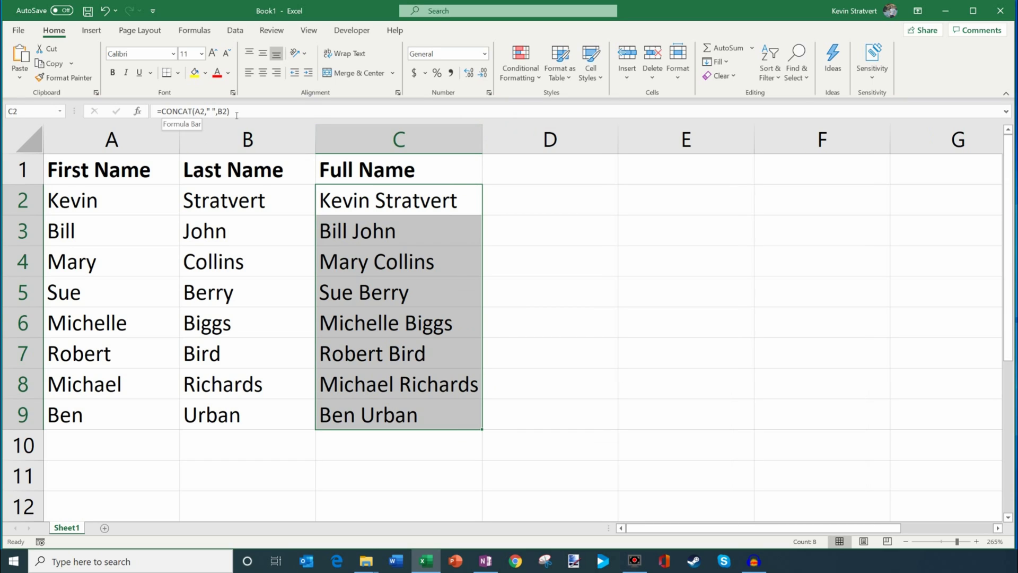
pyautogui.click(375, 205)
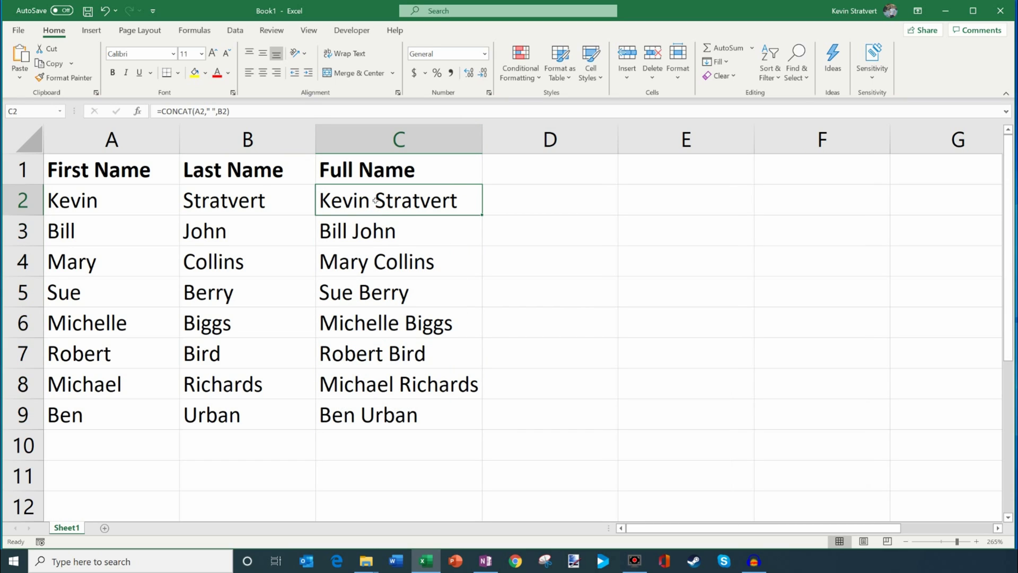
pyautogui.moveTo(378, 199); pyautogui.dragTo(395, 416)
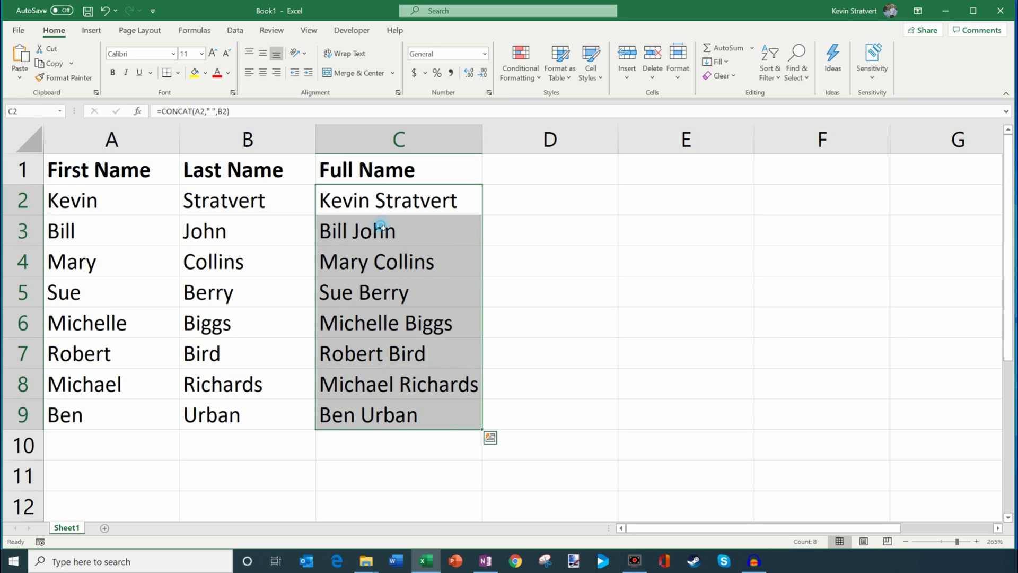
pyautogui.click(380, 228)
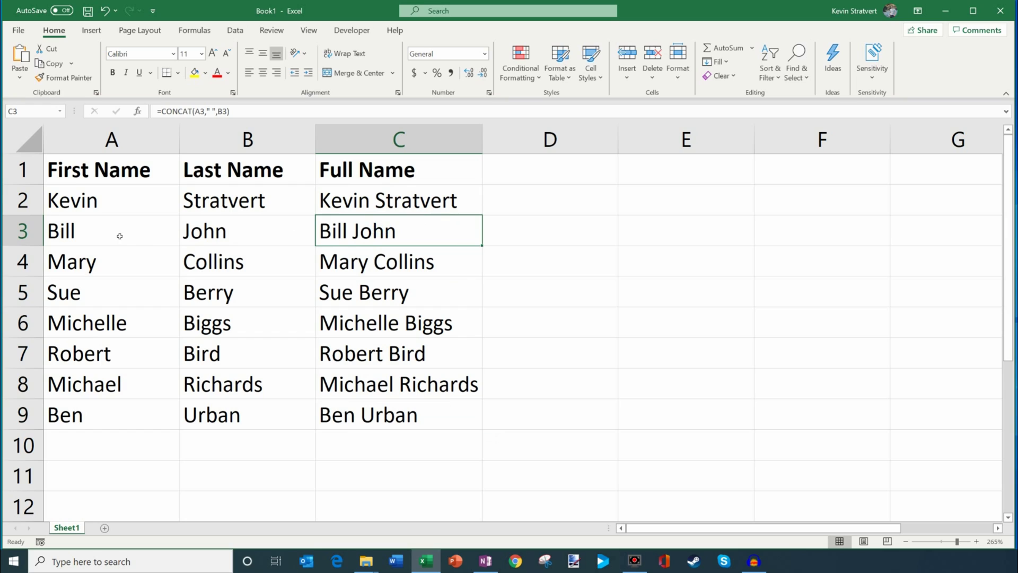
pyautogui.click(383, 425)
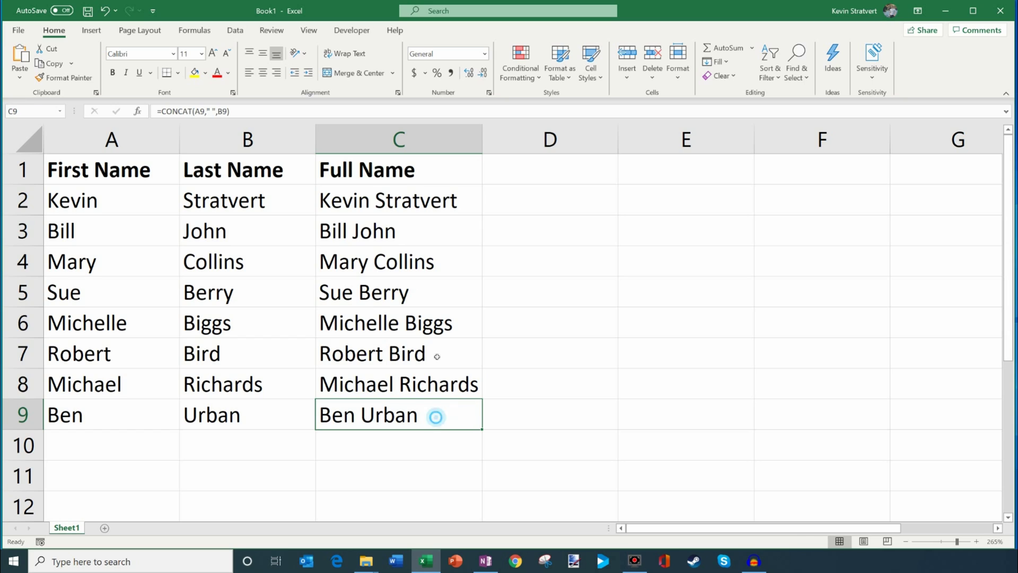
pyautogui.moveTo(436, 417)
pyautogui.mouseDown()
pyautogui.moveTo(429, 188)
pyautogui.moveTo(428, 203)
pyautogui.mouseUp()
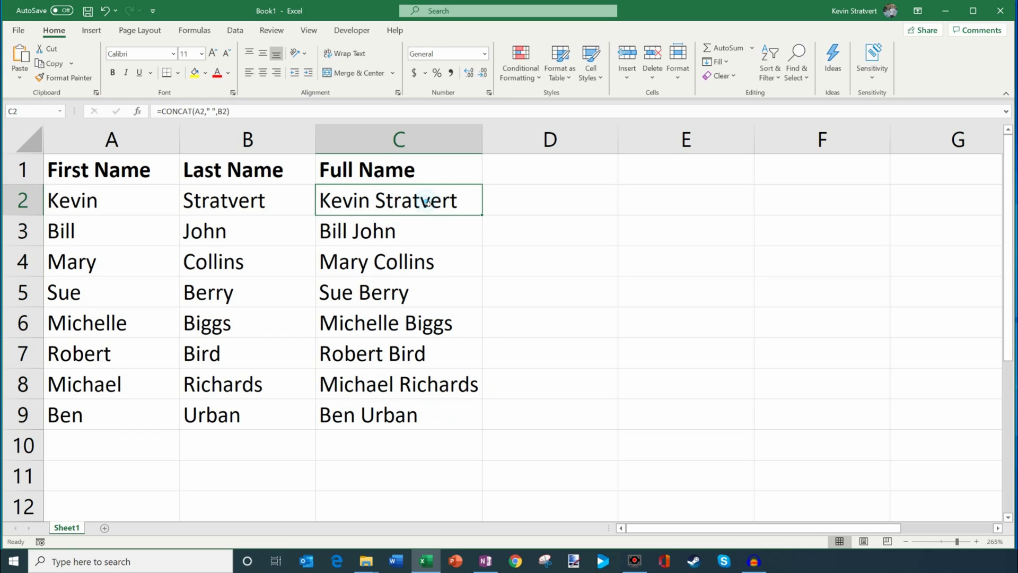
pyautogui.click(496, 173)
# - Copy the Full Name heading from C1 into D1
pyautogui.click(420, 168)
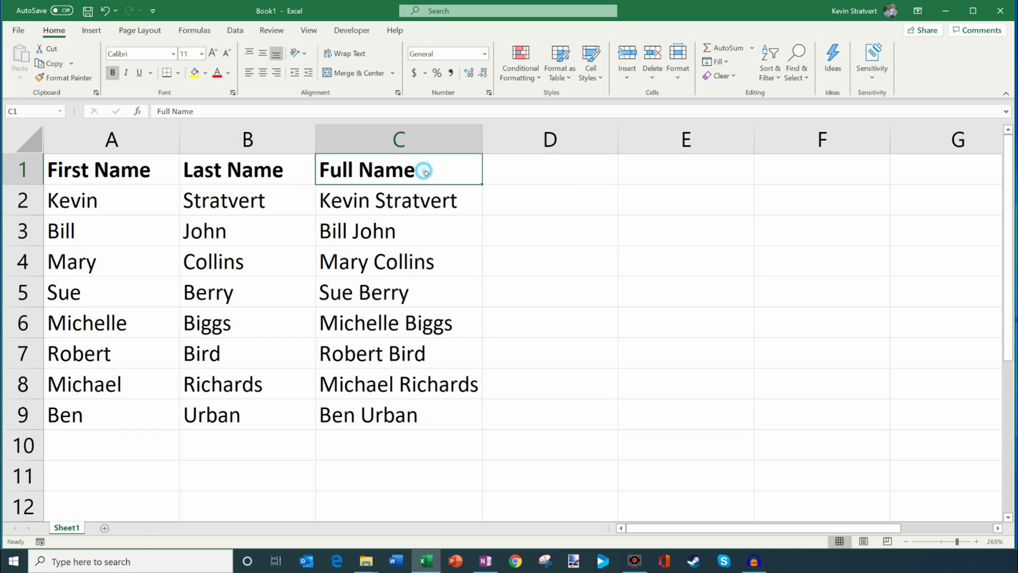
pyautogui.hotkey('ctrl', 'c')
pyautogui.click(548, 173)
pyautogui.hotkey('ctrl', 'v')
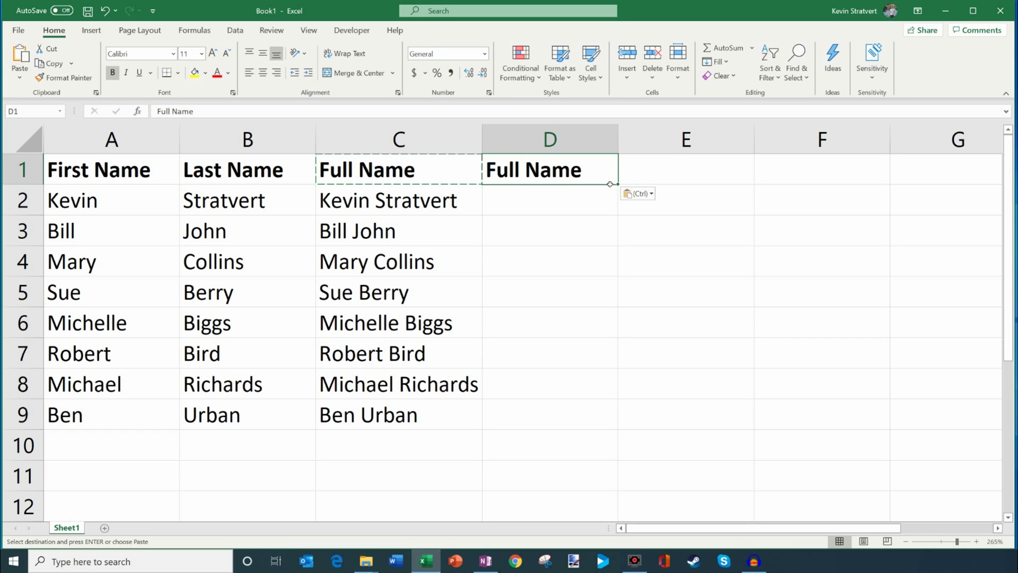
# - Enter =A2&B2 in D2, which displays KevinStratvert
pyautogui.click(590, 202)
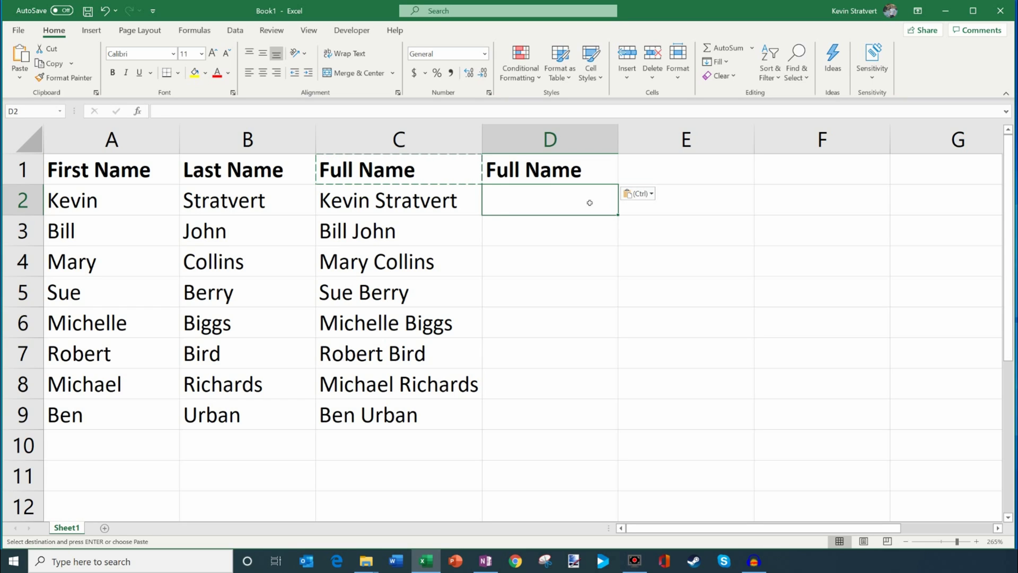
pyautogui.write('&')
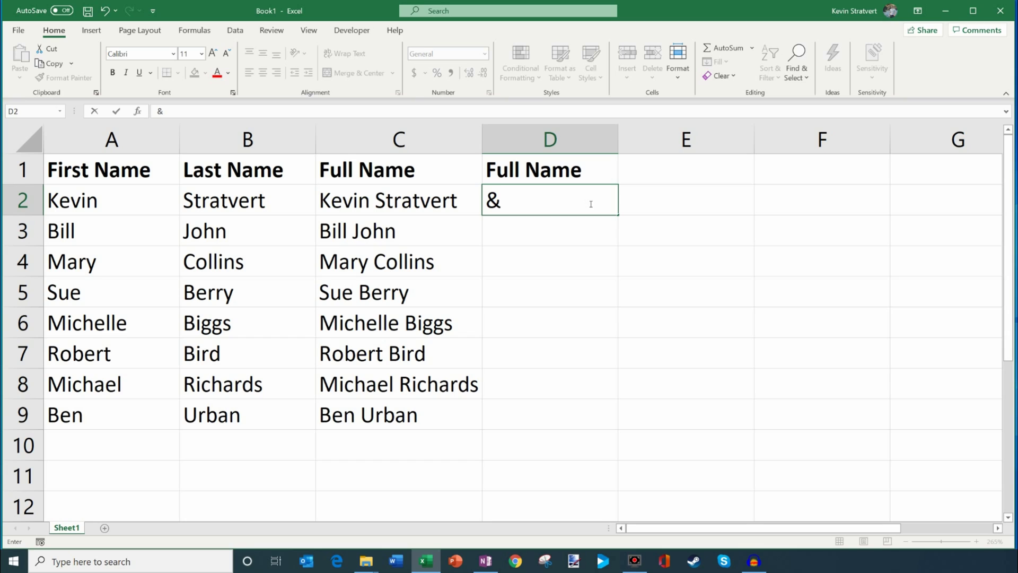
pyautogui.press('BackSpace')
pyautogui.write('=')
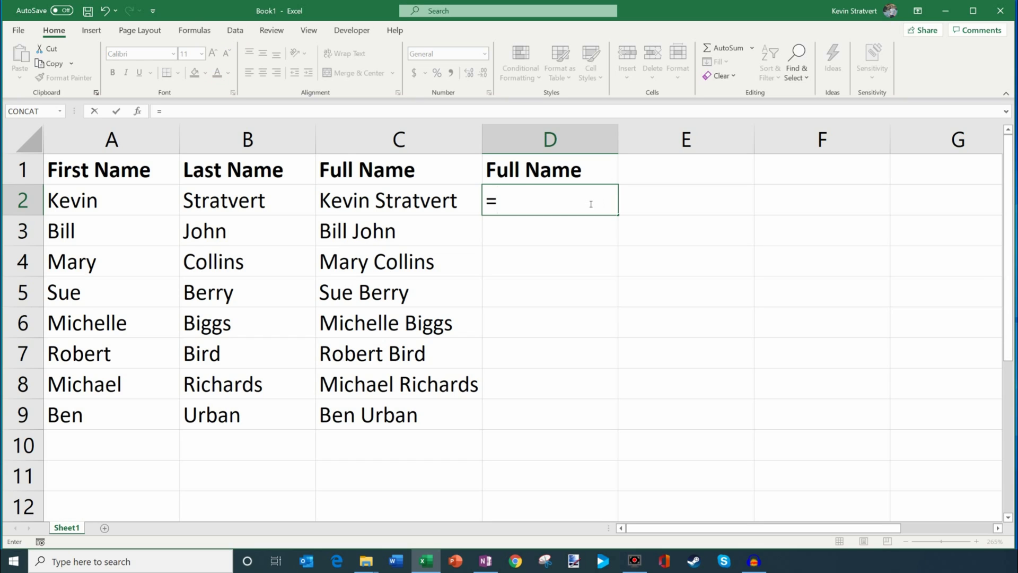
pyautogui.click(117, 201)
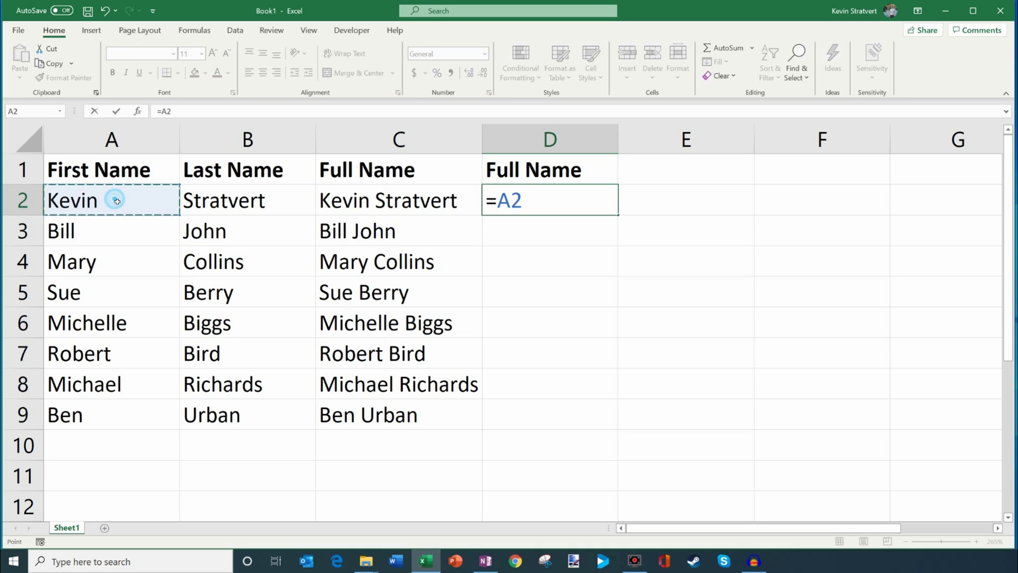
pyautogui.write('&')
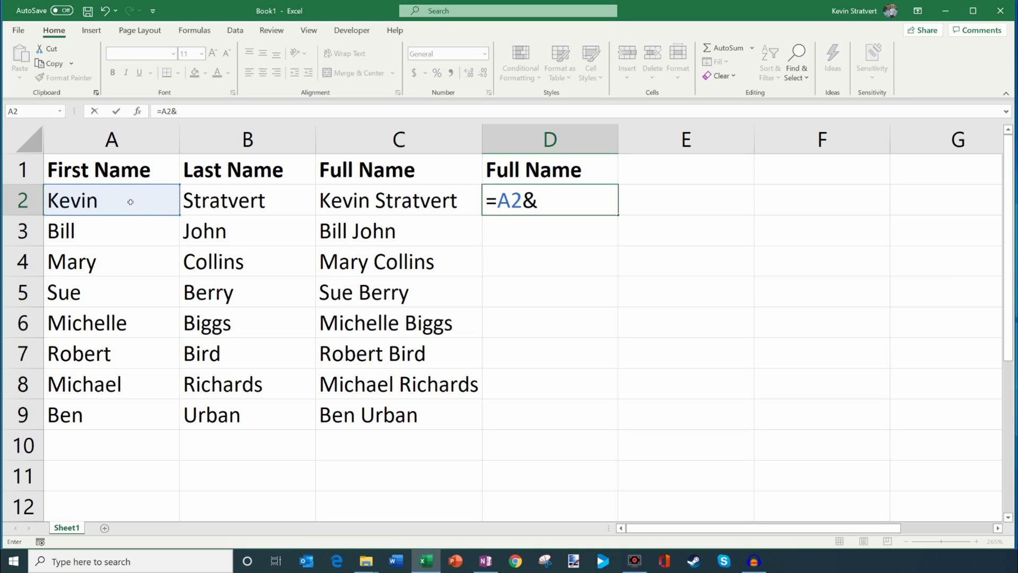
pyautogui.click(255, 202)
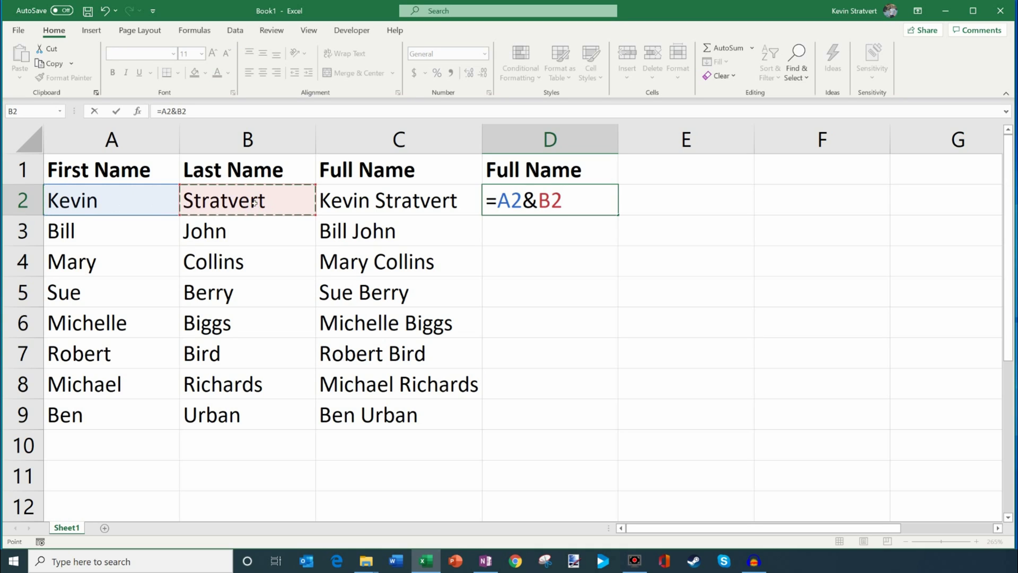
pyautogui.press('Return')
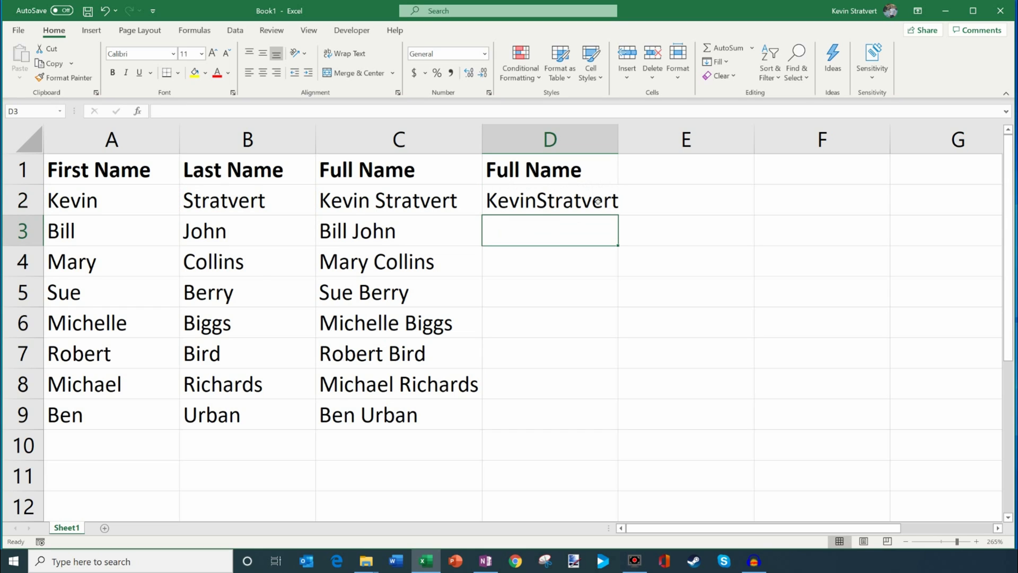
# - Edit D2 to =A2&" "&B2 so it shows Kevin Stratvert, and widen column D
pyautogui.click(558, 204)
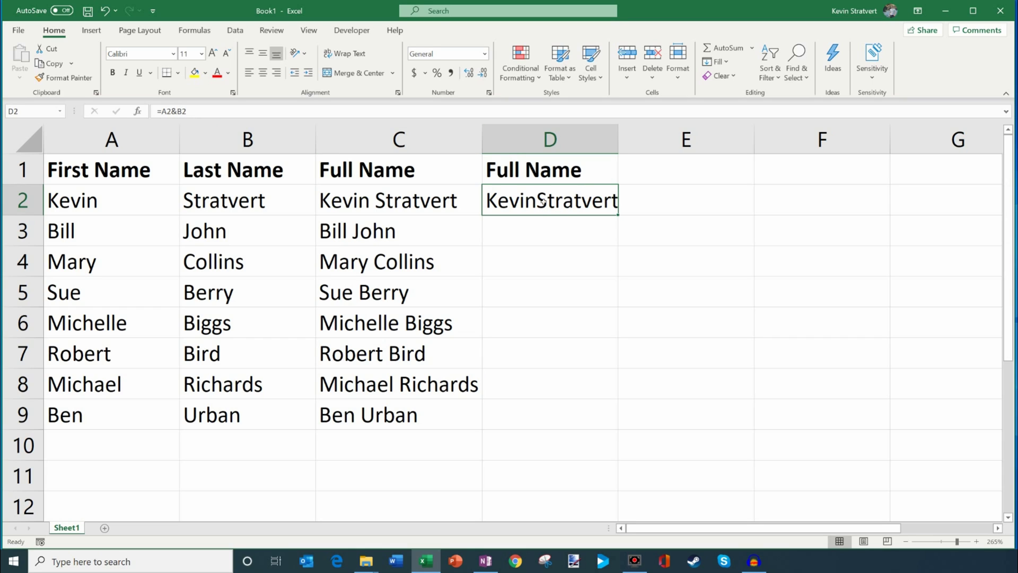
pyautogui.click(179, 112)
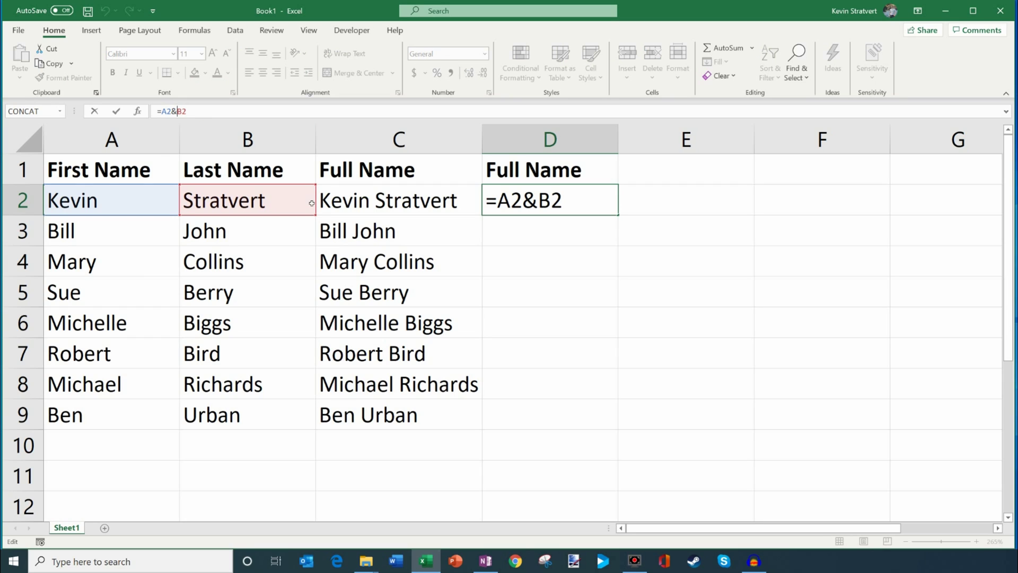
pyautogui.write('"')
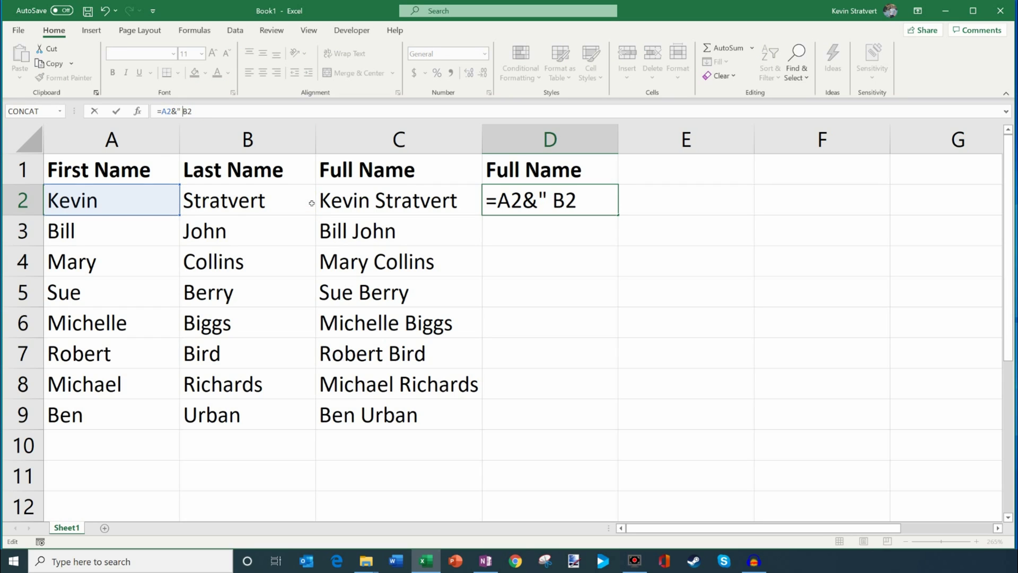
pyautogui.write(' "&')
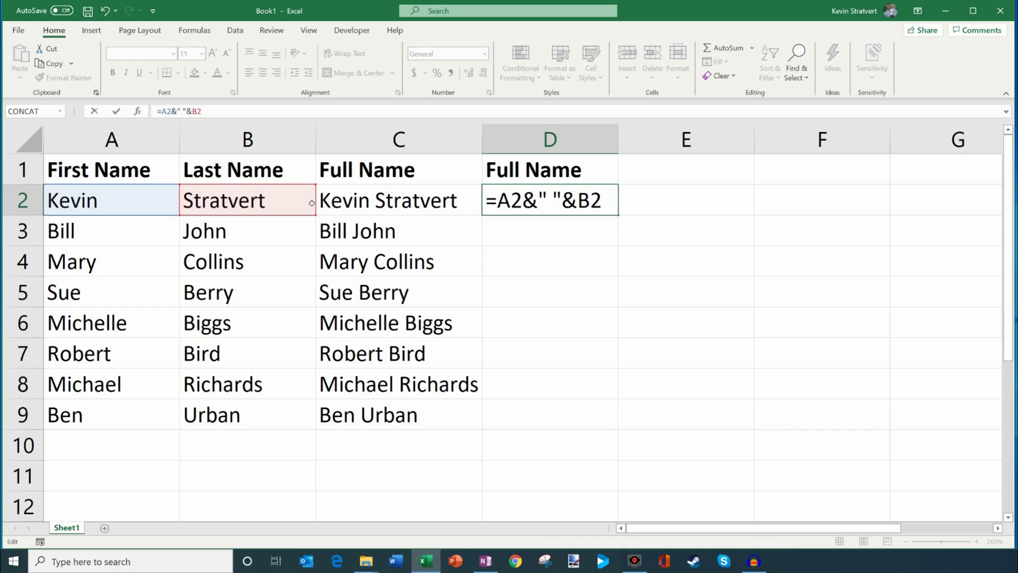
pyautogui.press('Return')
pyautogui.press('Up')
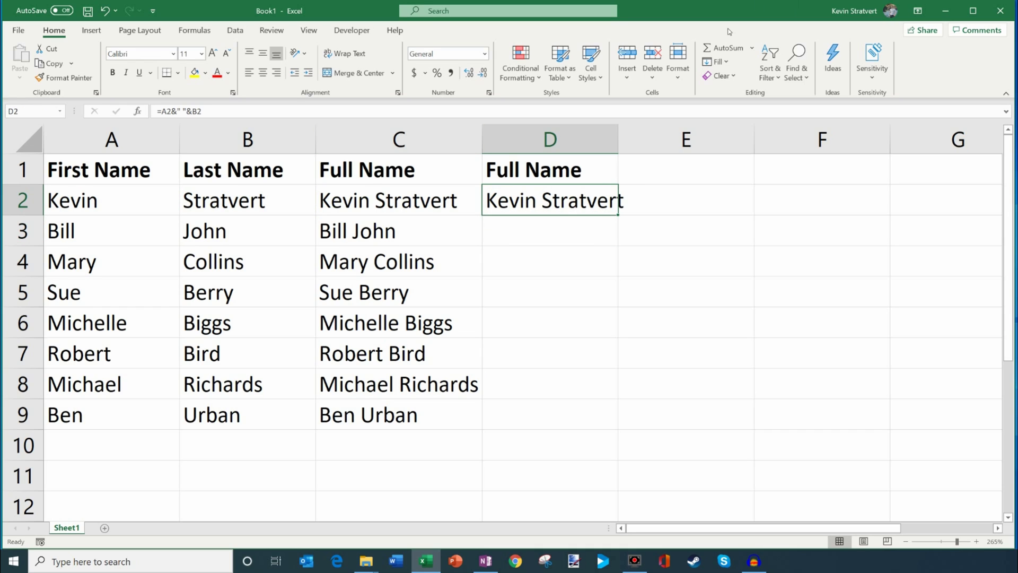
pyautogui.doubleClick(619, 139)
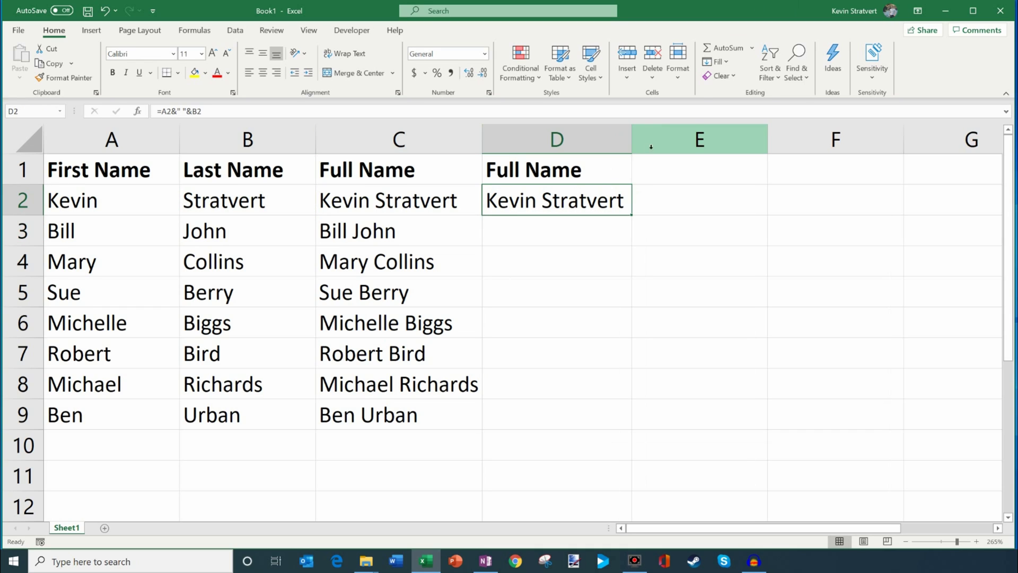
# - Put a space in E2 and change D2's formula to =A2&E2&B2
pyautogui.click(678, 202)
pyautogui.doubleClick(680, 194)
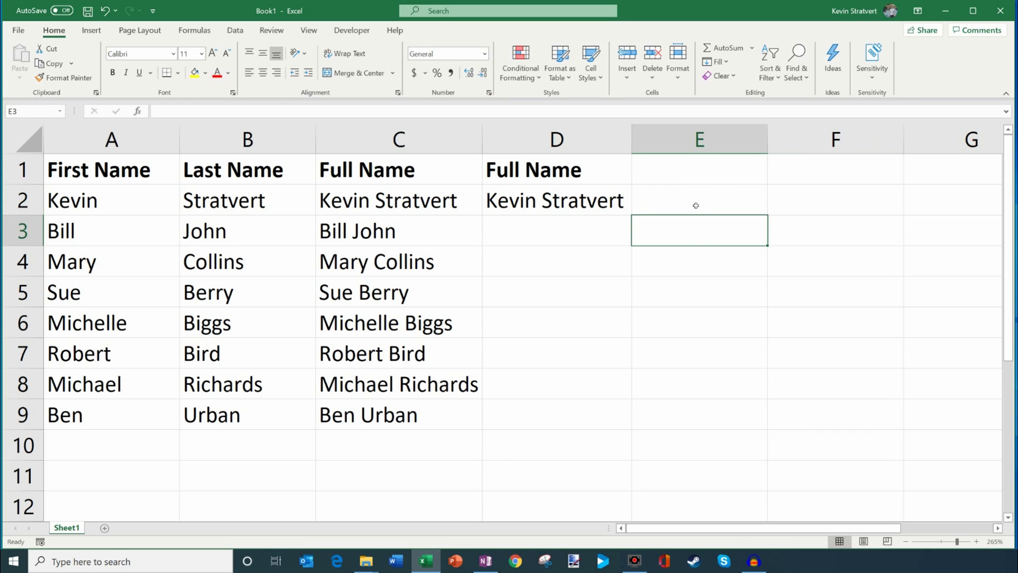
pyautogui.press('Escape')
pyautogui.click(536, 199)
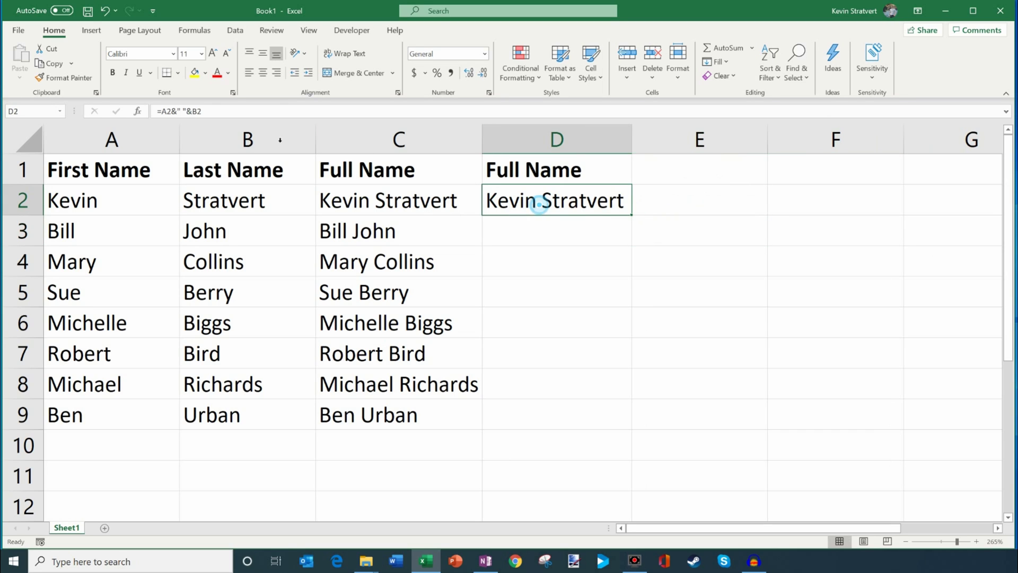
pyautogui.click(184, 111)
pyautogui.press('BackSpace')
pyautogui.press('BackSpace')
pyautogui.press('BackSpace')
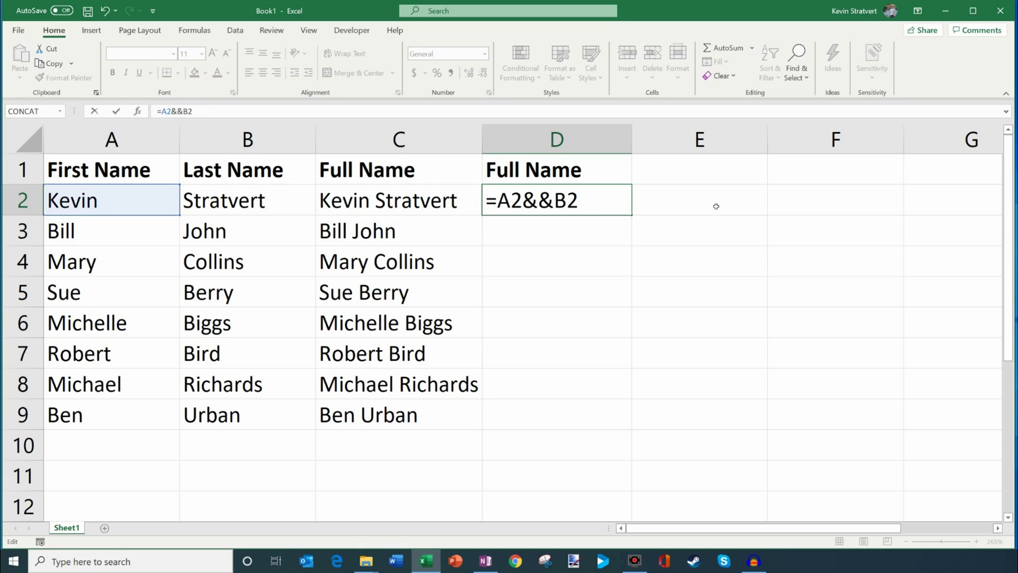
pyautogui.click(716, 205)
pyautogui.press('Return')
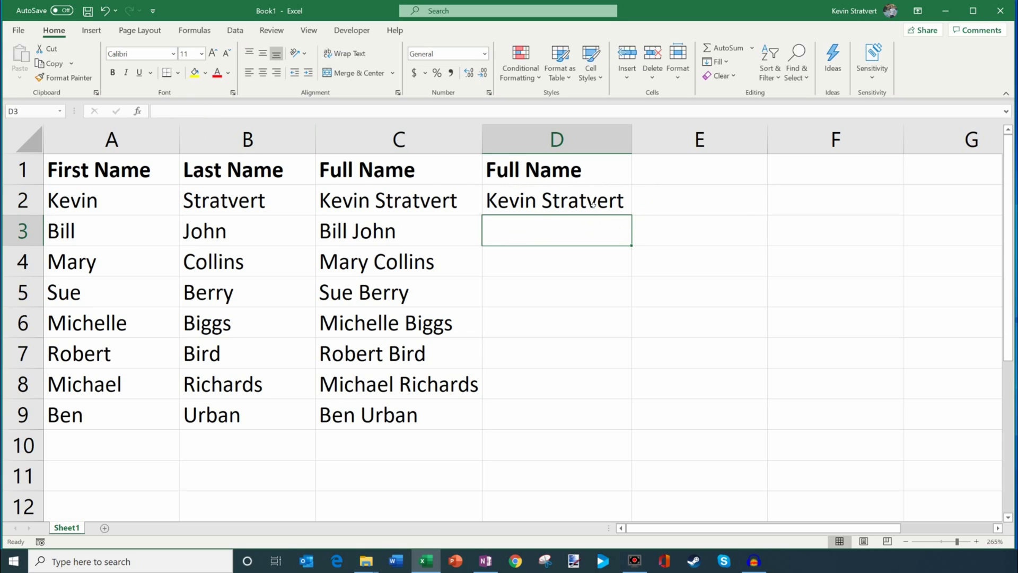
pyautogui.click(693, 206)
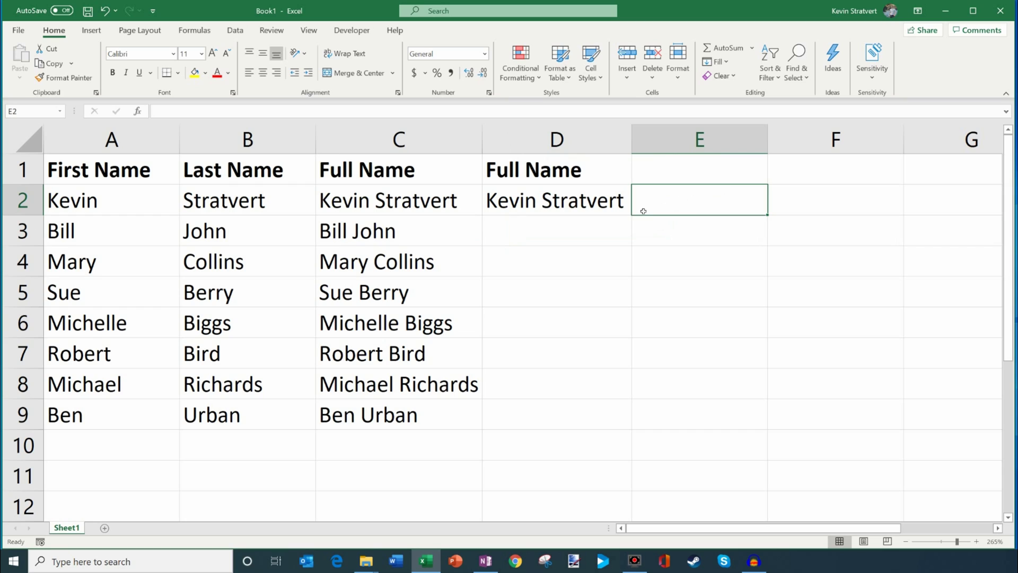
pyautogui.click(565, 208)
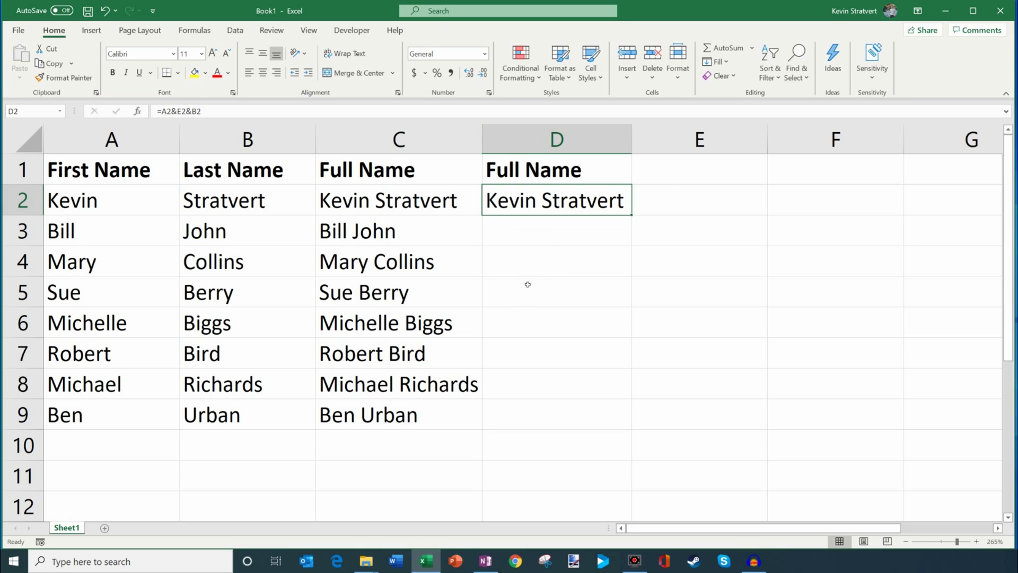
# - Lock the separator as $E$2, fill D2 down through D9, and compare with C2's CONCAT
pyautogui.click(178, 114)
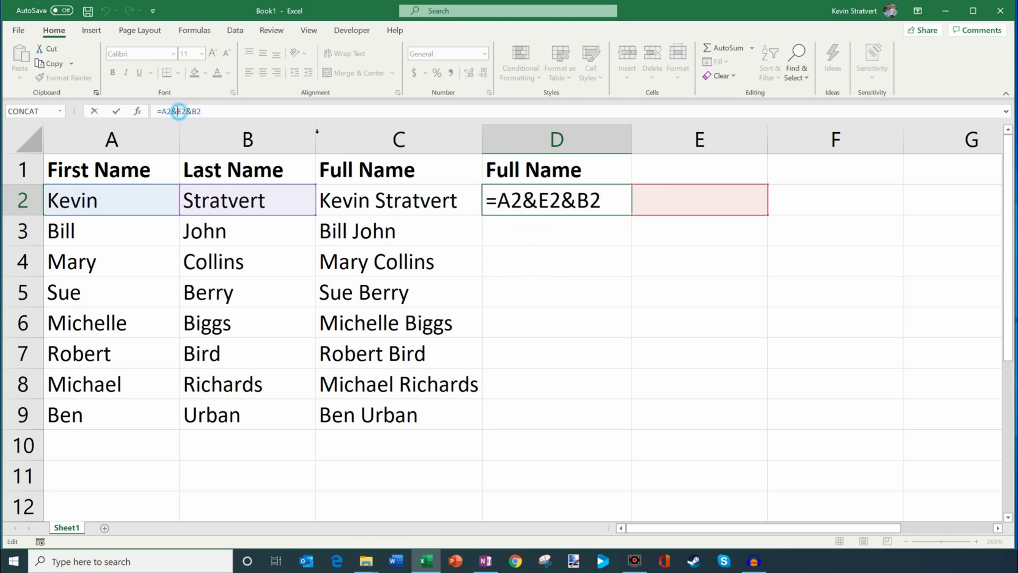
pyautogui.press('F4')
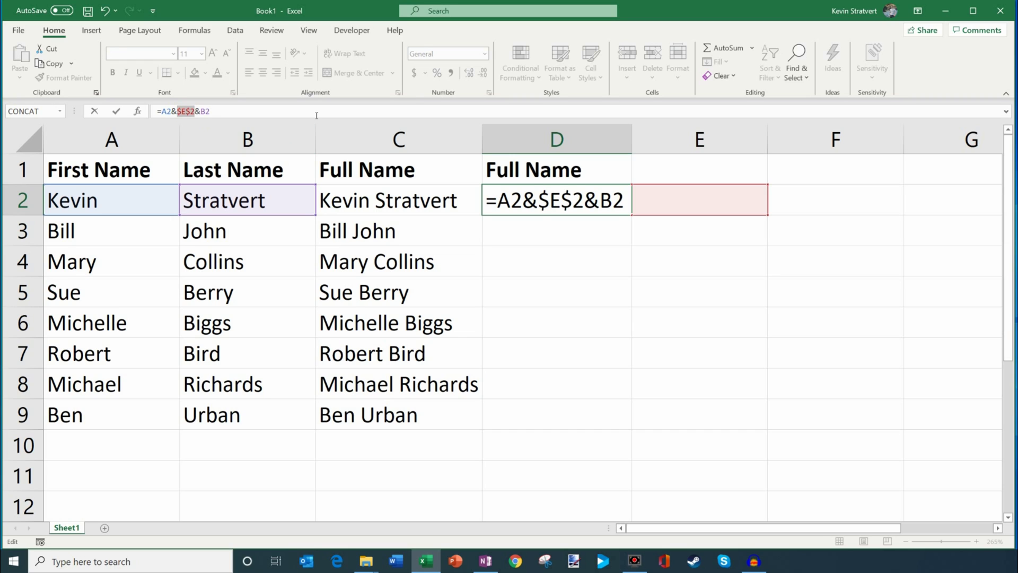
pyautogui.press('Return')
pyautogui.click(578, 201)
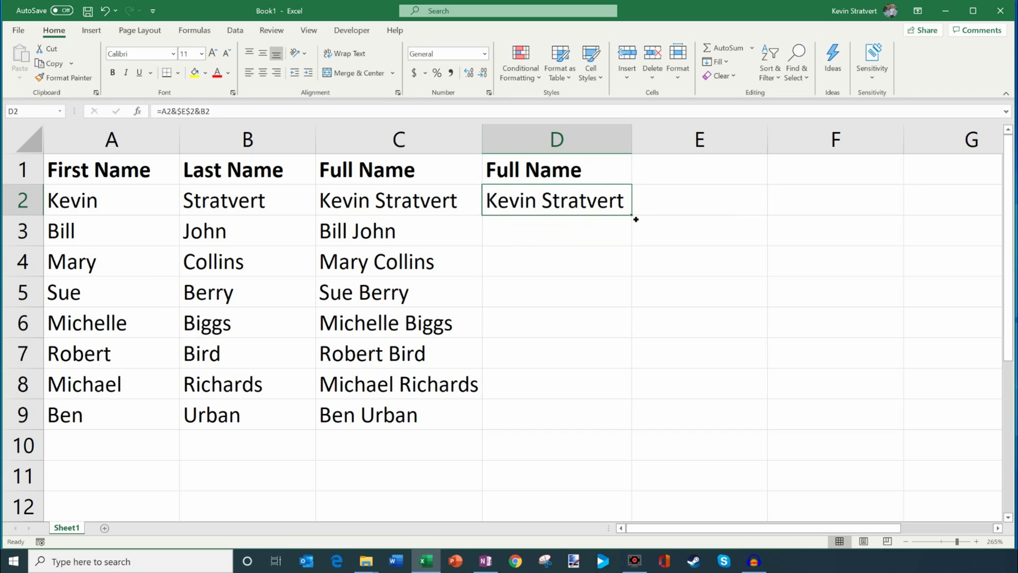
pyautogui.doubleClick(636, 219)
pyautogui.click(598, 200)
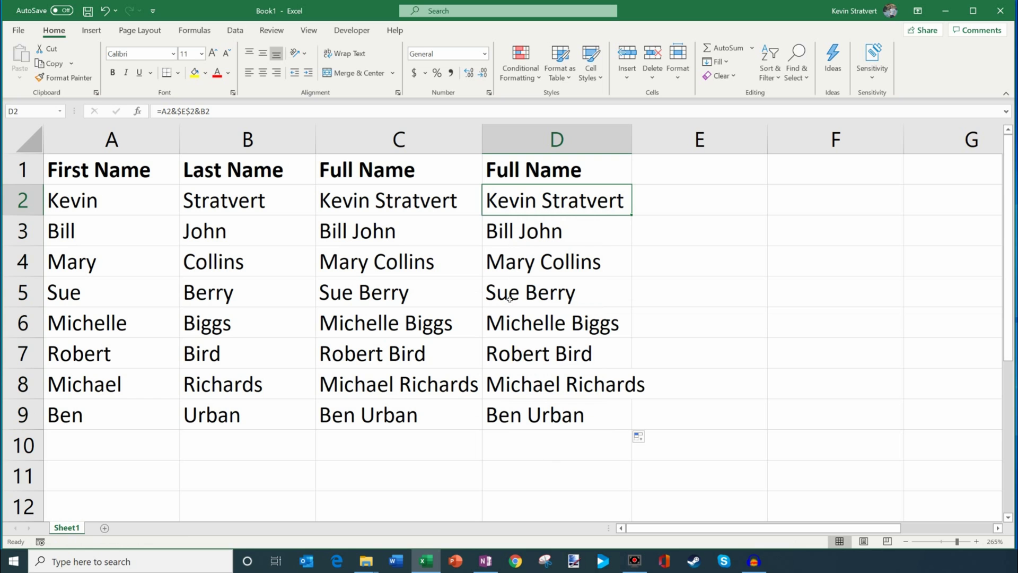
pyautogui.click(413, 200)
pyautogui.click(560, 201)
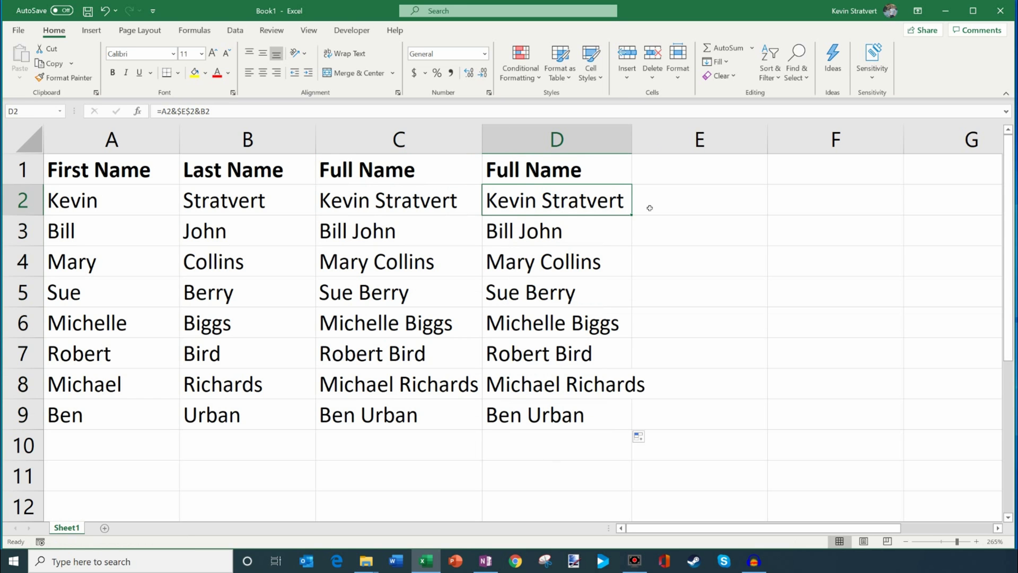